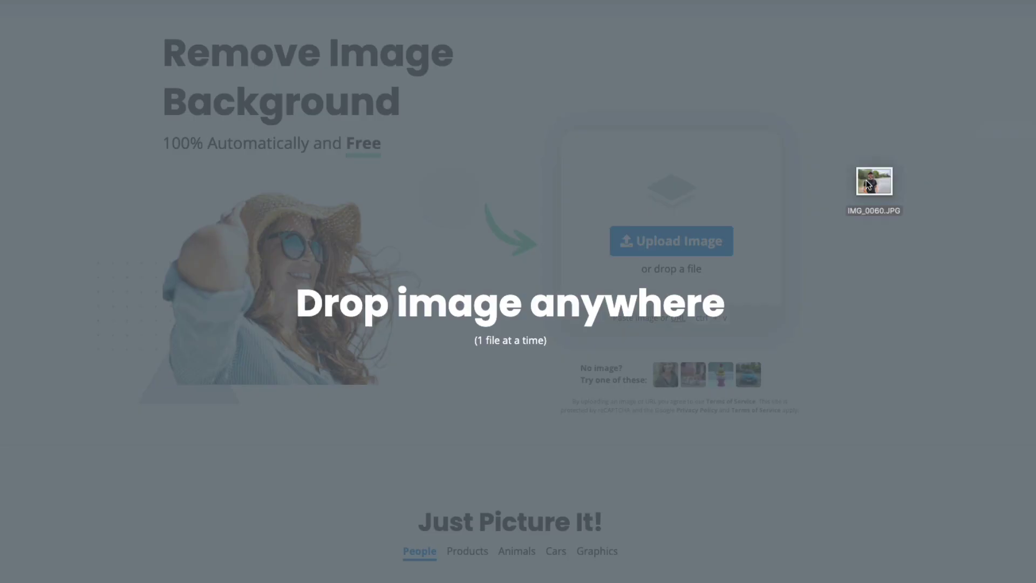
# Upload the photo IMG_0060.JPG for automatic background removal.
pyautogui.moveTo(865, 180); pyautogui.dragTo(663, 242)
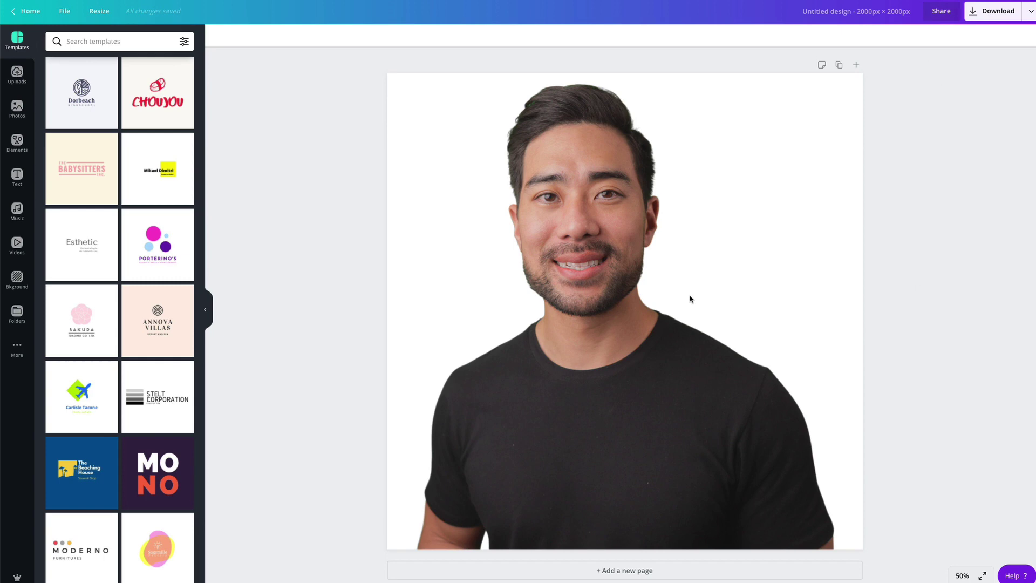
# Detach the cut-out portrait from the background of the 2000px square design, copy it, and paste it into the Facebook cover design.
pyautogui.click(741, 320)
pyautogui.rightClick(598, 192)
pyautogui.click(659, 293)
pyautogui.moveTo(699, 358); pyautogui.dragTo(683, 231)
pyautogui.rightClick(645, 243)
pyautogui.click(670, 250)
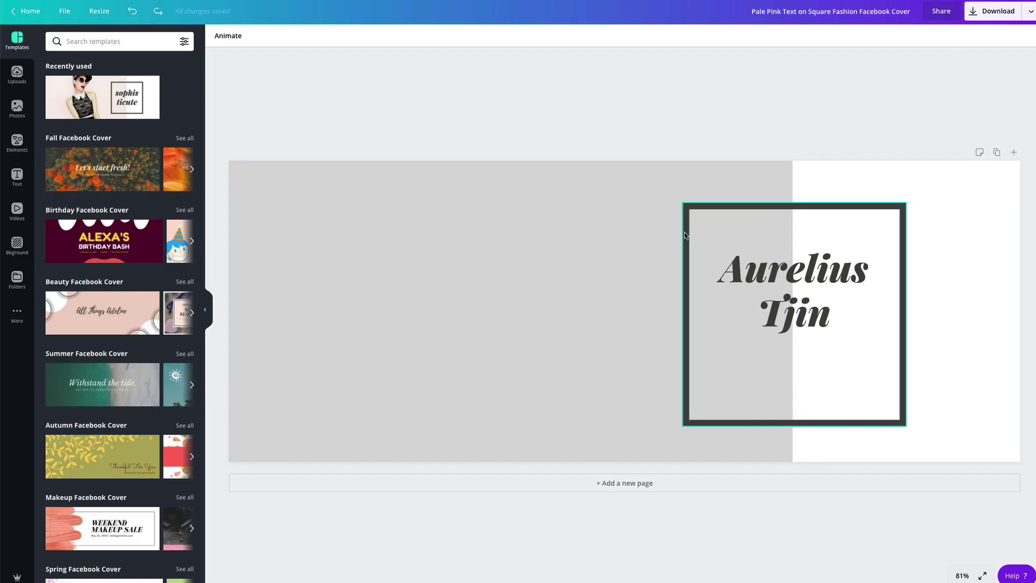
pyautogui.hotkey('ctrl', 'v')
pyautogui.click(574, 123)
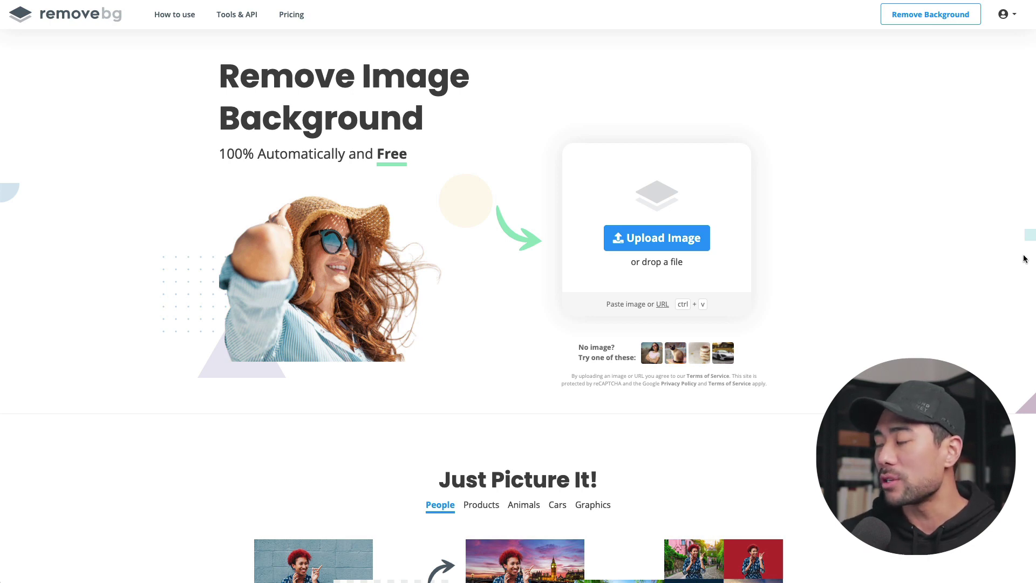
# Upload IMG_0773.jpg from the file browser to remove.bg for background removal.
pyautogui.press('super+Tab')
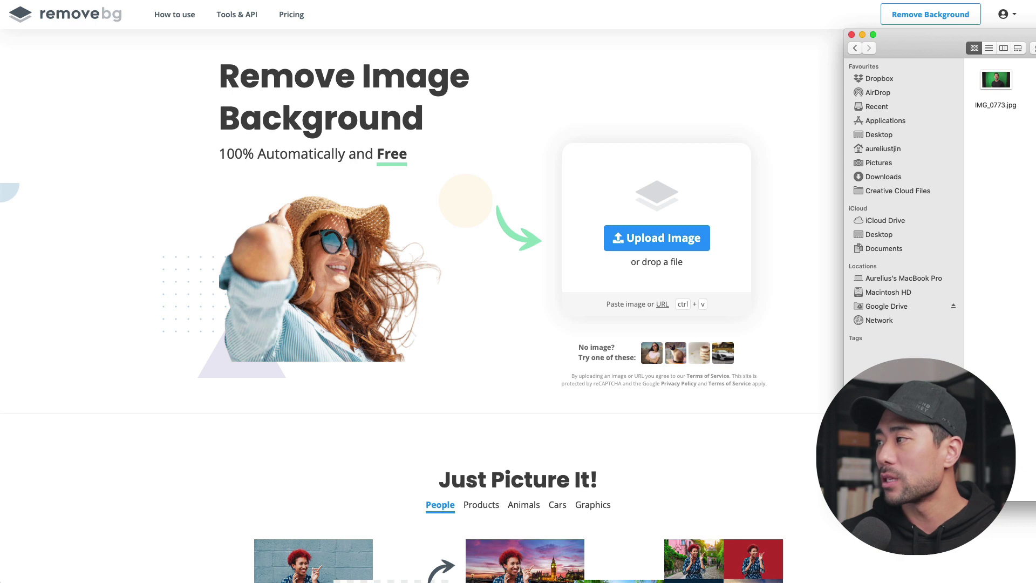
pyautogui.click(999, 76)
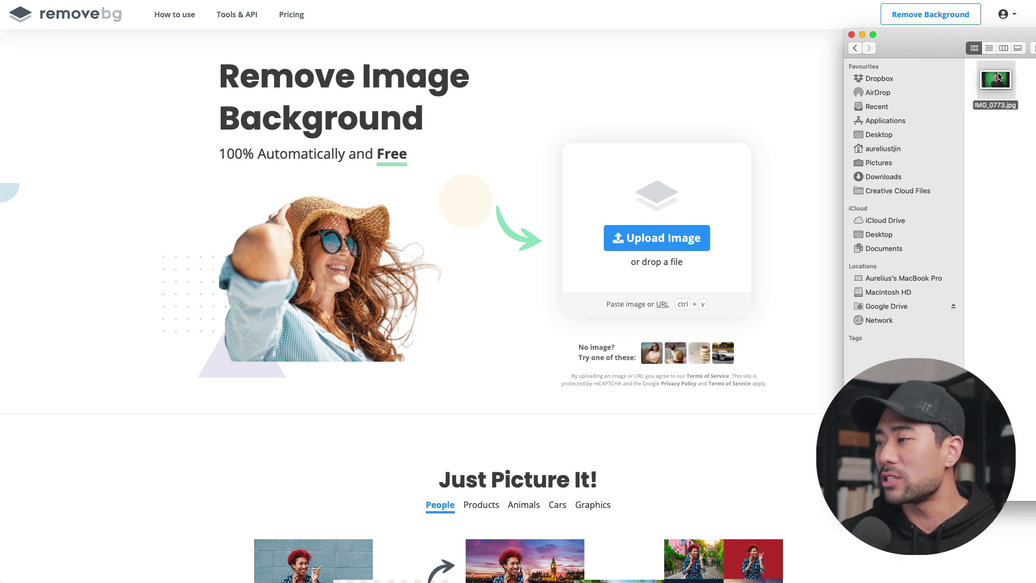
pyautogui.moveTo(999, 76); pyautogui.dragTo(645, 230)
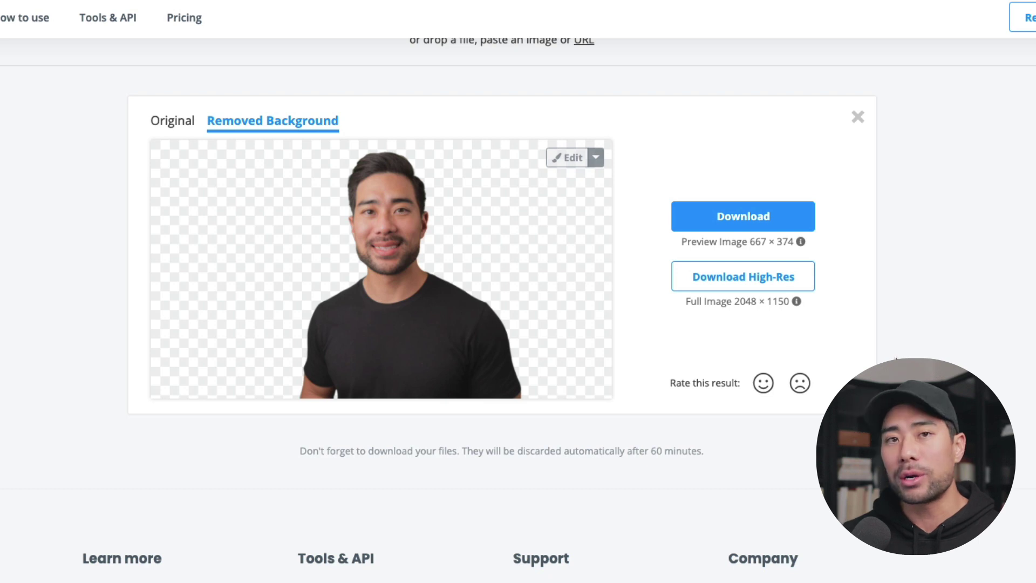
# Request the high-resolution download of the cut-out and check the price of the 10-credit pay-as-you-go option.
pyautogui.click(744, 290)
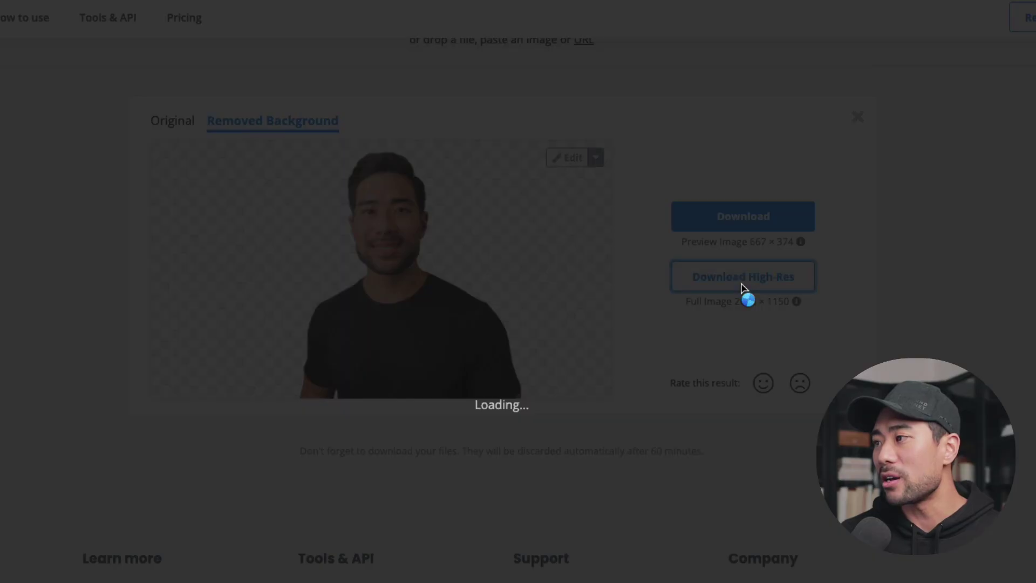
pyautogui.moveTo(596, 421)
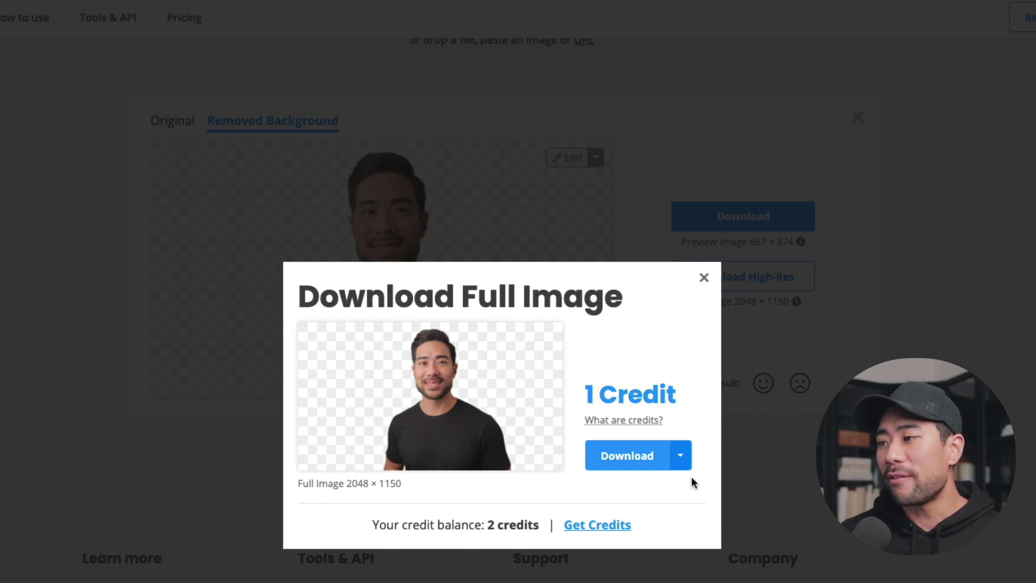
pyautogui.click(600, 525)
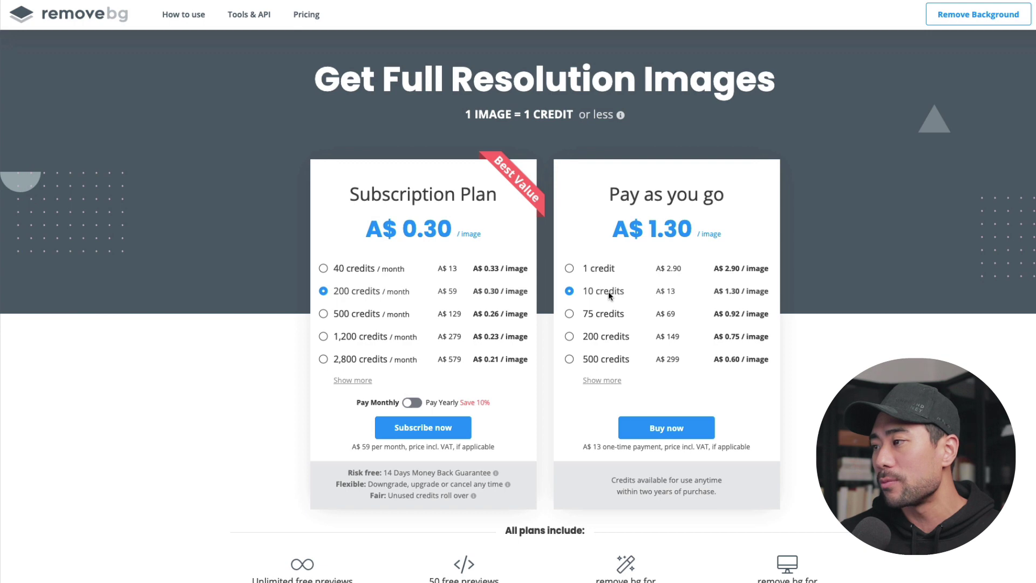
pyautogui.moveTo(678, 293); pyautogui.dragTo(653, 292)
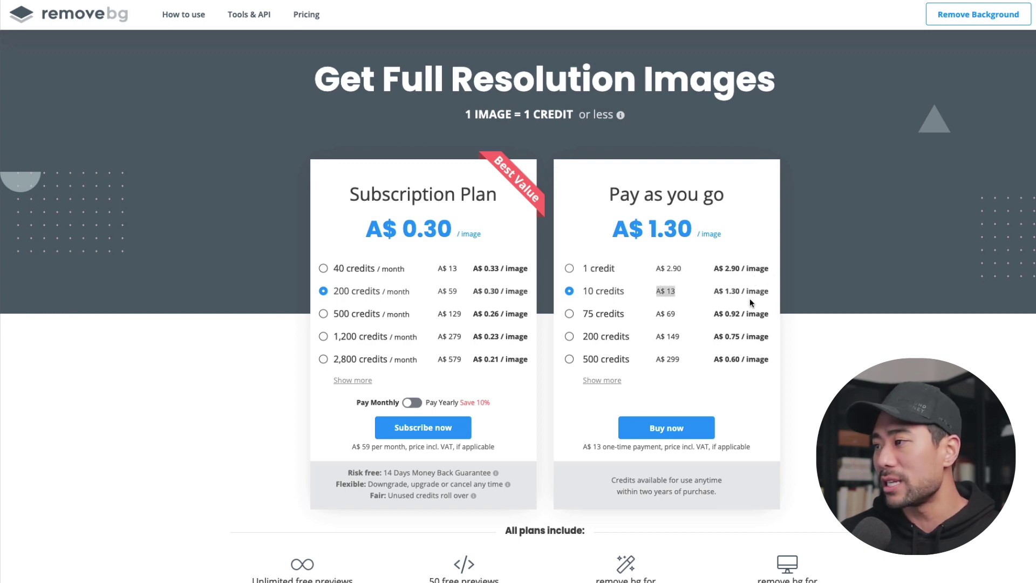
pyautogui.click(776, 320)
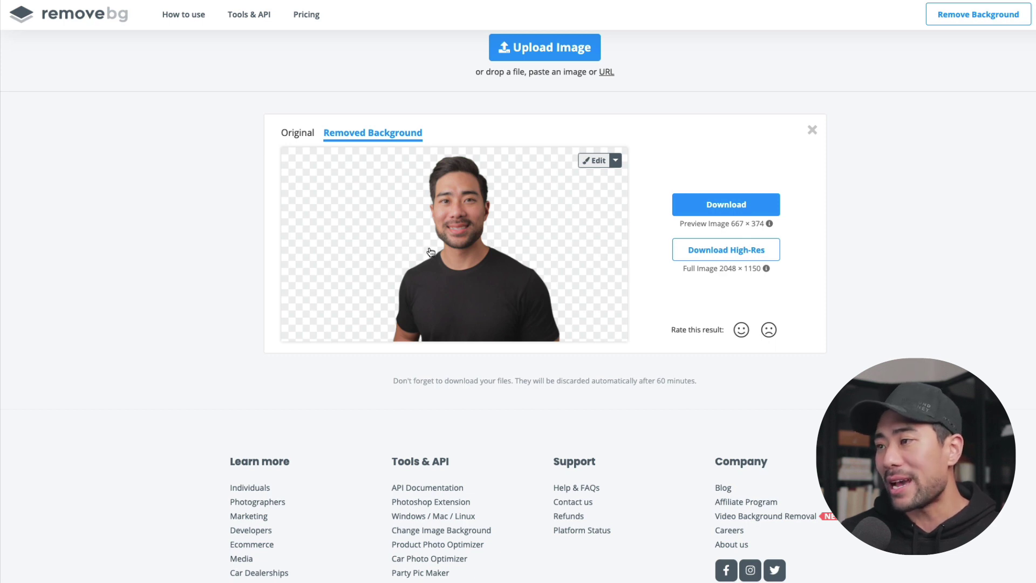
# Open the cut-out portrait for editing at 200% zoom and set up the Erase brush at its smallest size.
pyautogui.click(597, 163)
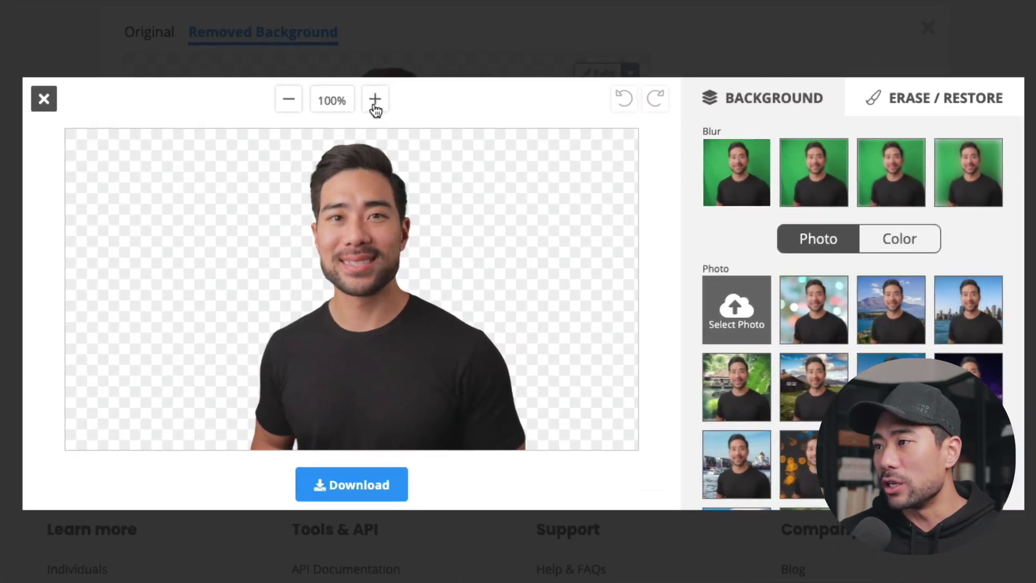
pyautogui.click(375, 99)
pyautogui.click(375, 99)
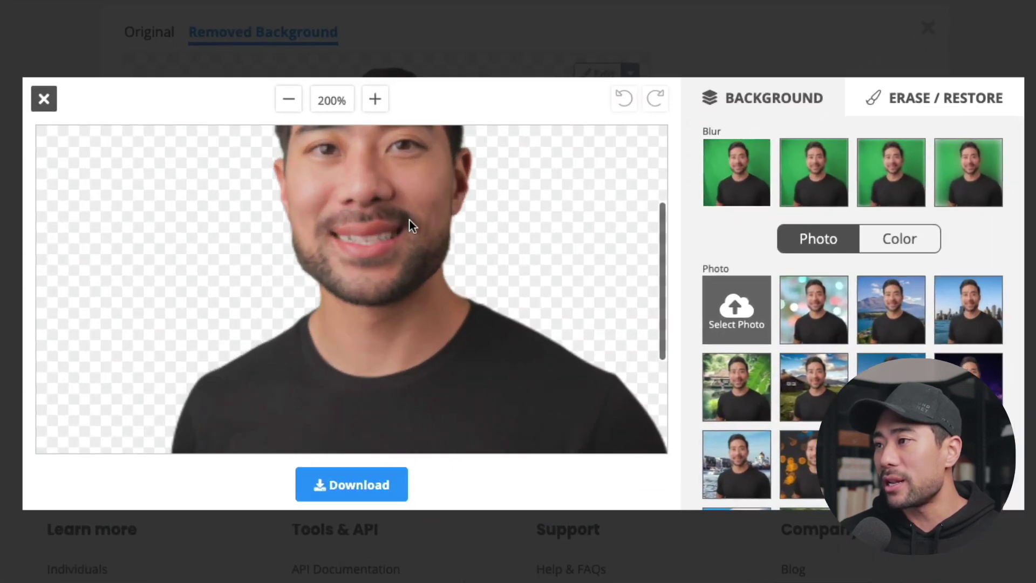
pyautogui.moveTo(661, 220); pyautogui.dragTo(660, 167)
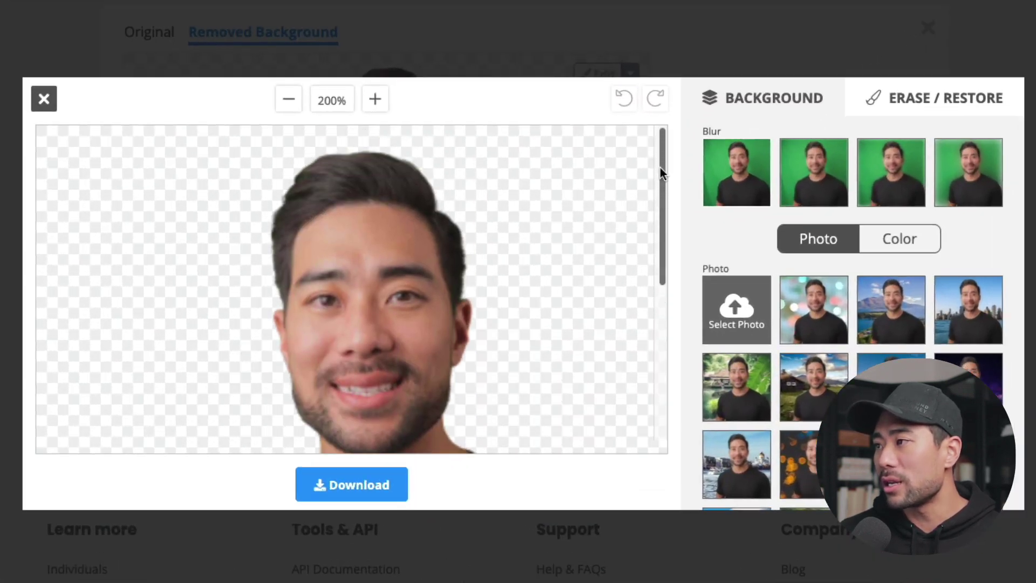
pyautogui.click(921, 92)
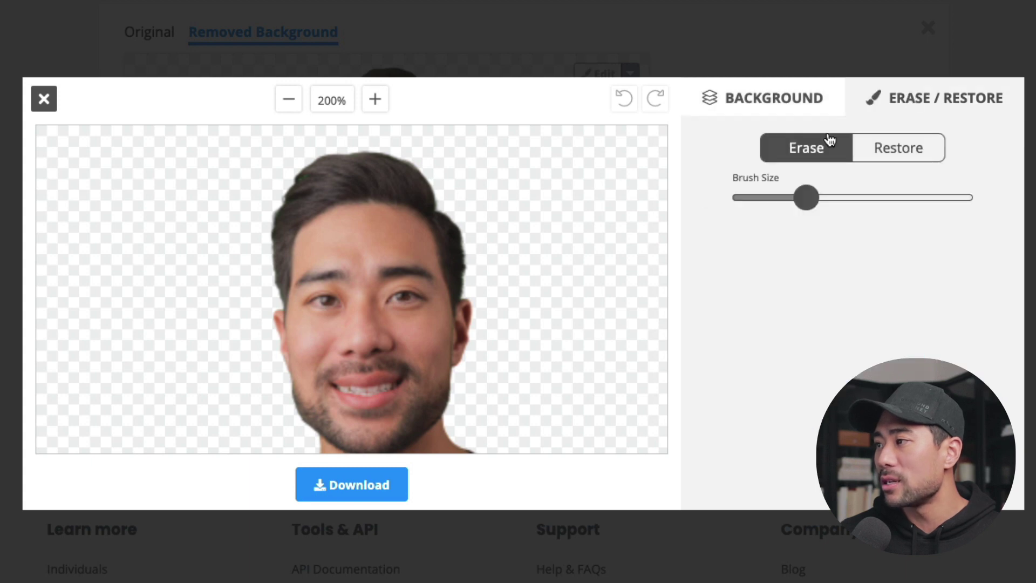
pyautogui.click(910, 146)
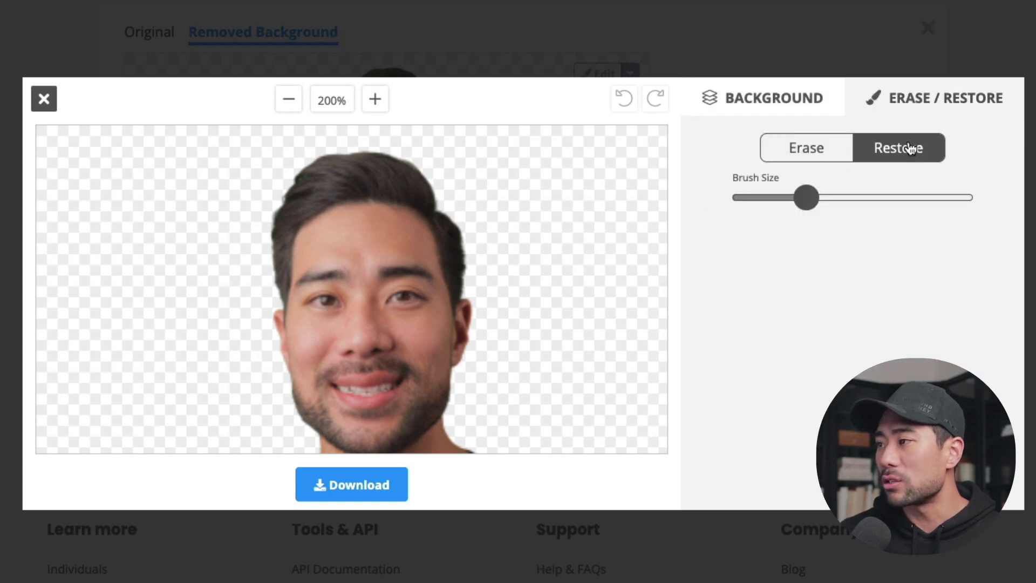
pyautogui.click(811, 157)
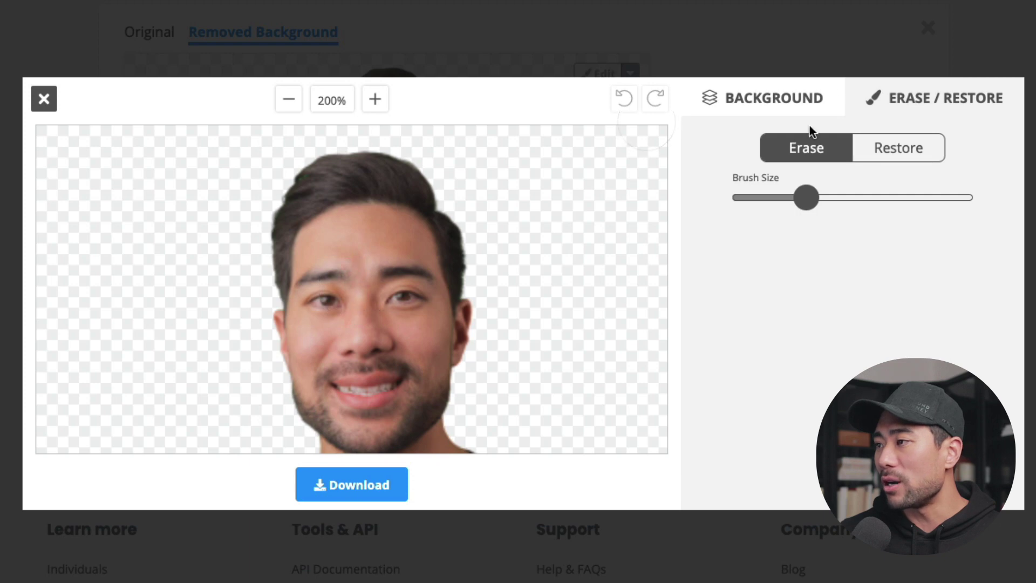
pyautogui.click(746, 199)
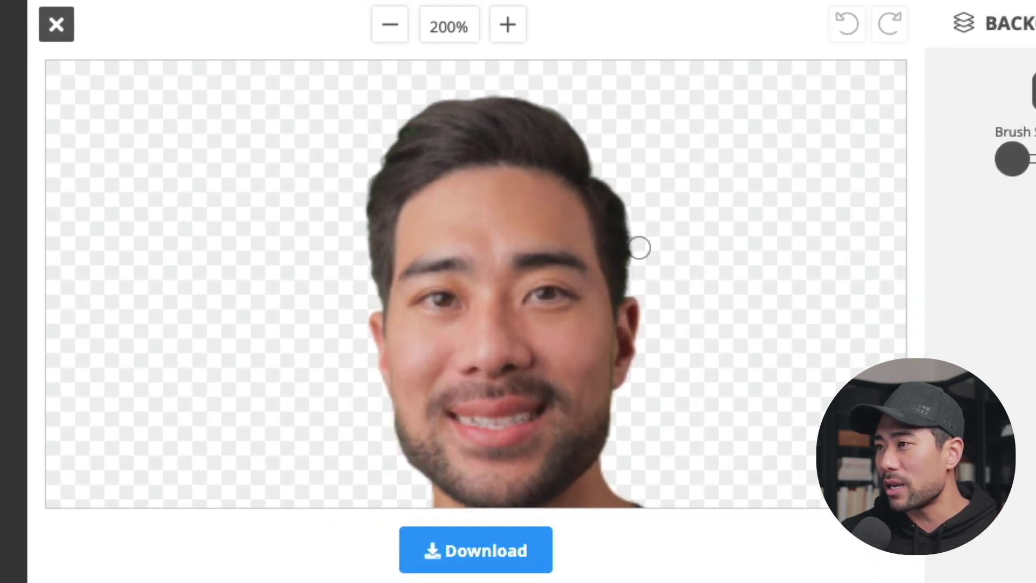
# Erase the rough fringe along the side of the man's hair above the ear with the small brush.
pyautogui.click(507, 25)
pyautogui.click(507, 25)
pyautogui.click(507, 25)
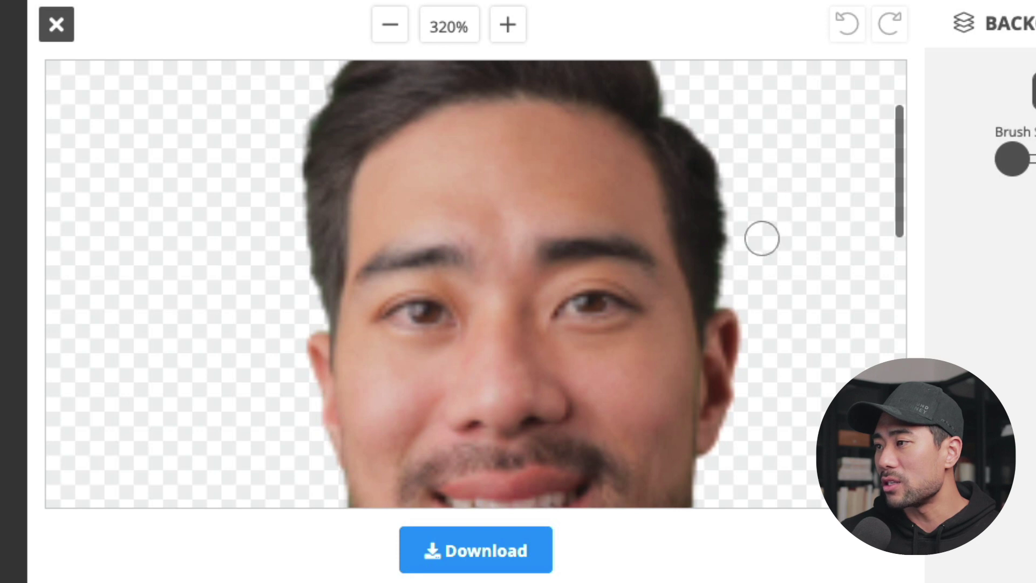
pyautogui.moveTo(733, 239); pyautogui.dragTo(724, 137)
pyautogui.moveTo(753, 259)
pyautogui.mouseDown()
pyautogui.moveTo(733, 291)
pyautogui.moveTo(734, 236)
pyautogui.mouseUp()
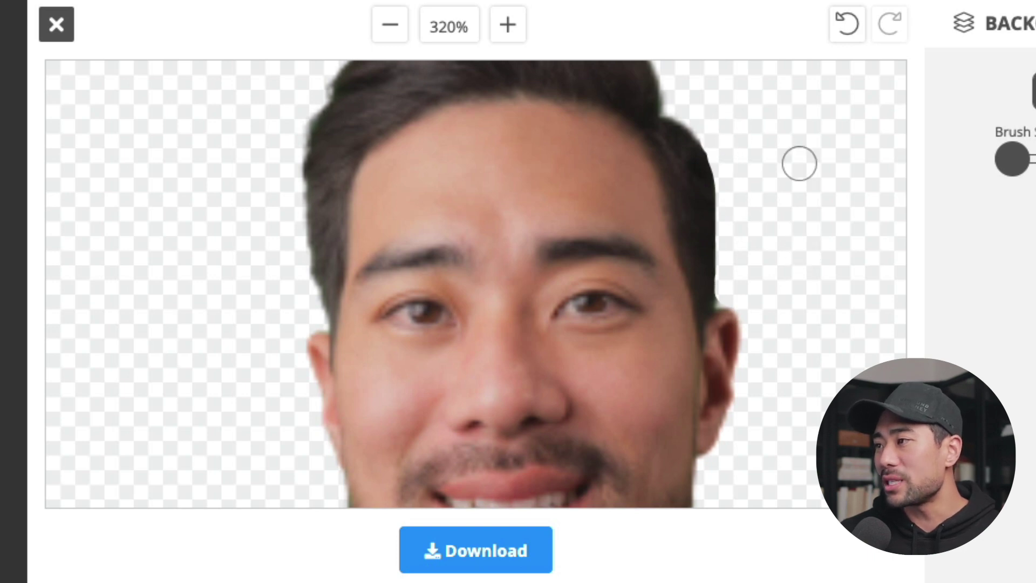
# Undo the erase strokes along the edge of the hair.
pyautogui.click(847, 24)
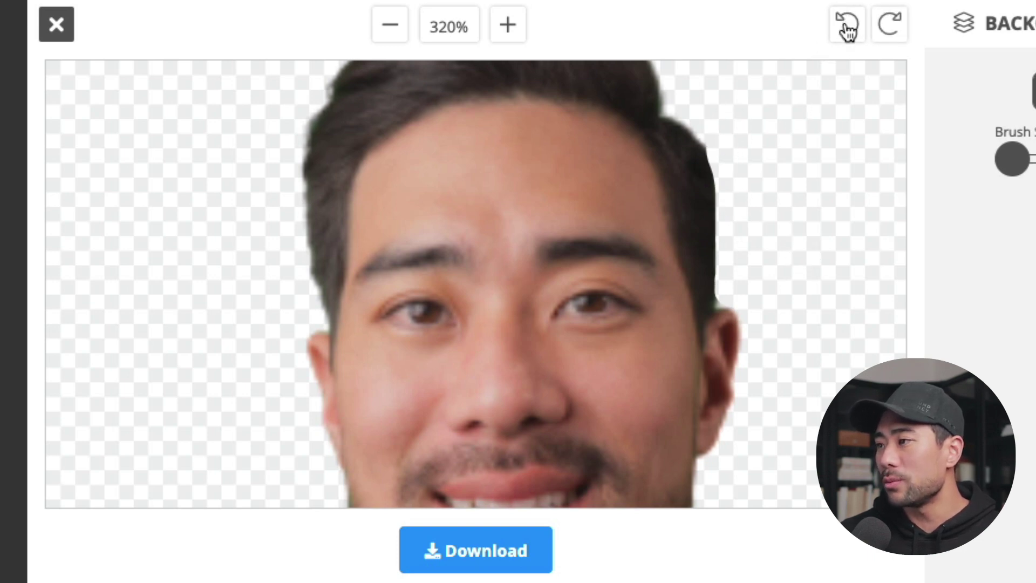
pyautogui.click(847, 24)
pyautogui.click(848, 25)
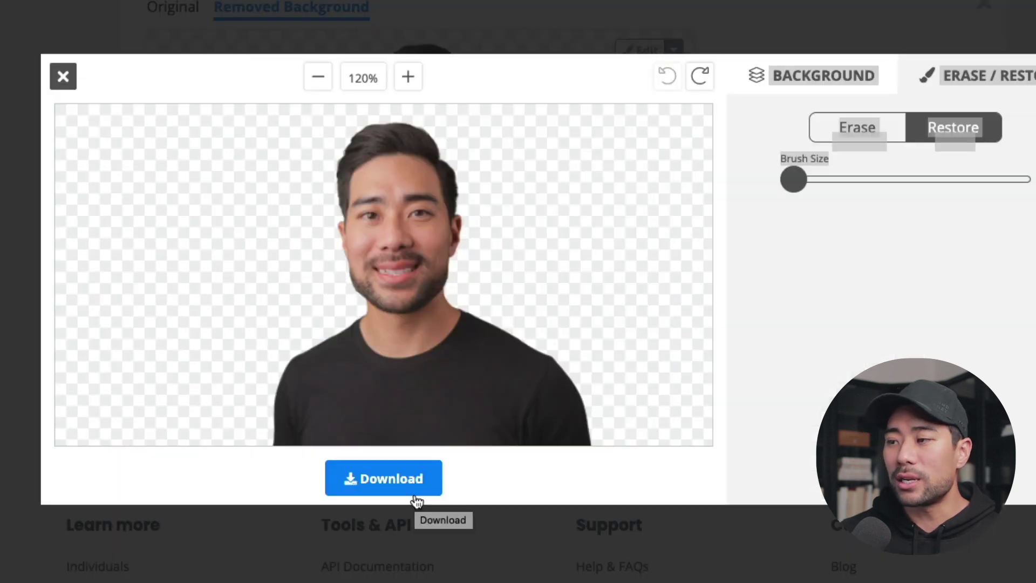
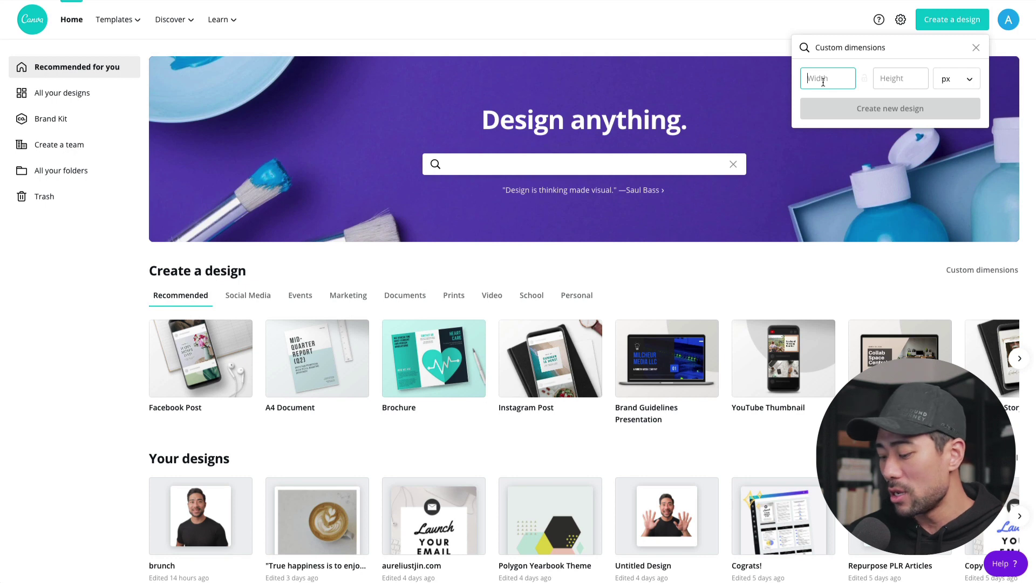
# In Canva, create a new blank design with custom dimensions of 2000 × 2000 px.
pyautogui.write('2000')
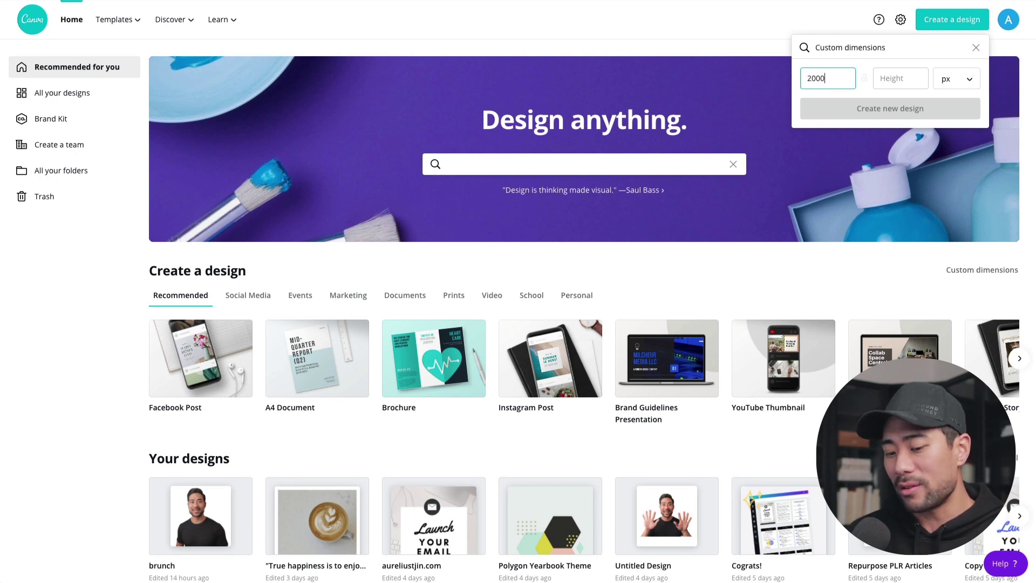
pyautogui.press('Tab')
pyautogui.write('2000')
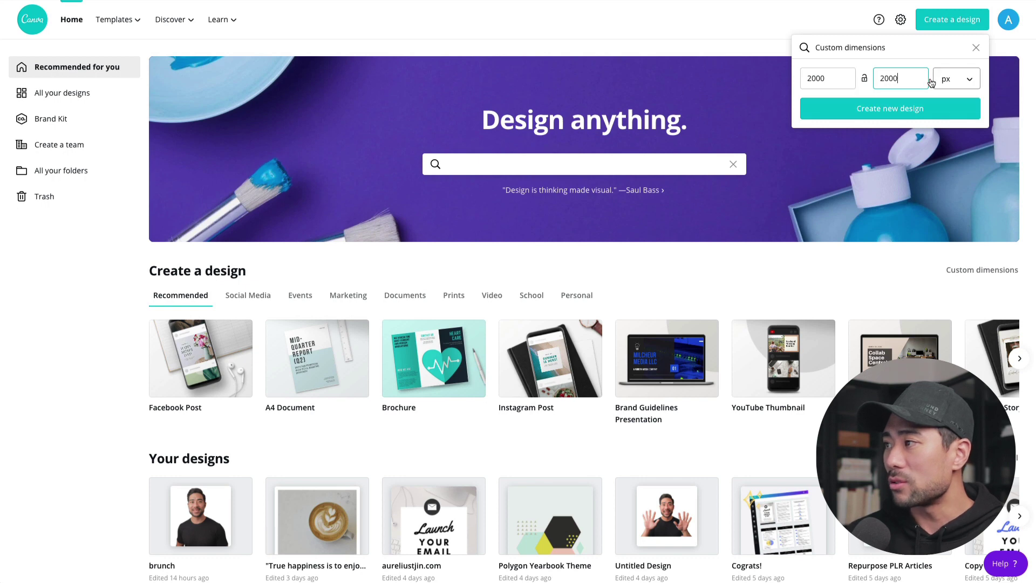
pyautogui.click(910, 110)
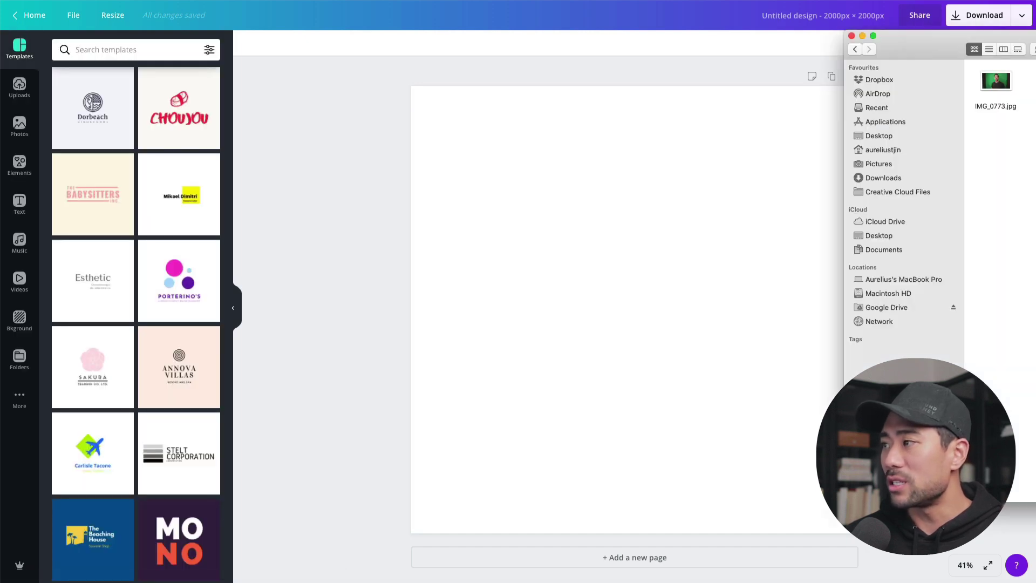
# Upload IMG_0773.jpg from the file browser and place the photo on the blank page.
pyautogui.moveTo(996, 81); pyautogui.dragTo(636, 283)
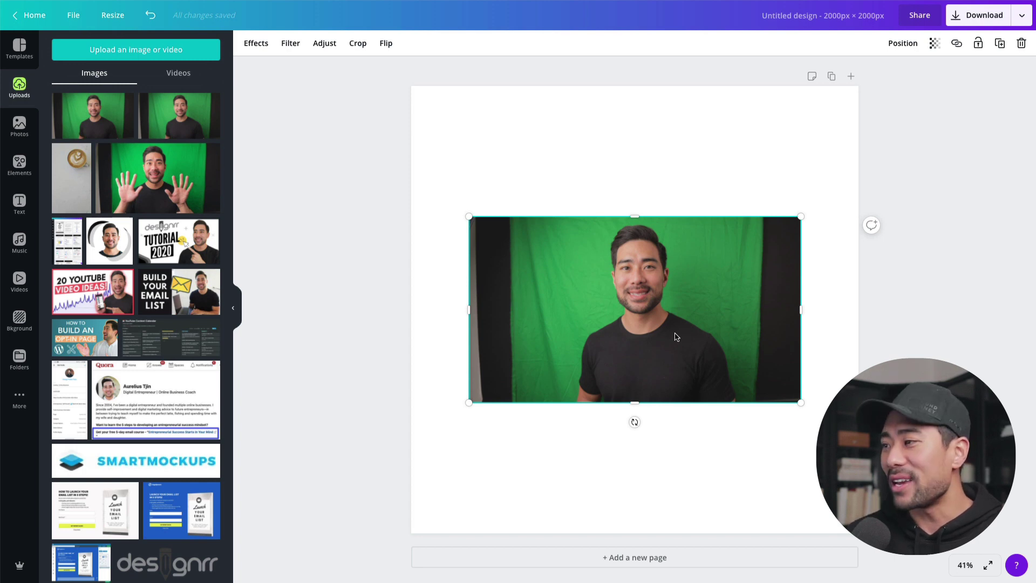
pyautogui.click(831, 373)
pyautogui.click(793, 370)
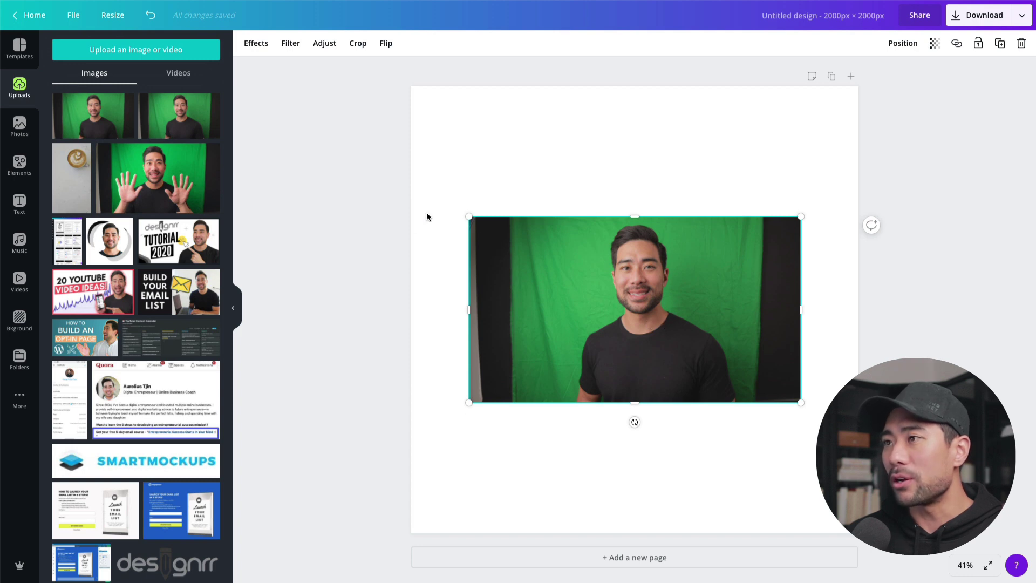
# Enlarge and reposition the green-screen photo so it fills the whole square page with the man near the centre.
pyautogui.moveTo(802, 214); pyautogui.dragTo(1035, 54)
pyautogui.moveTo(941, 288); pyautogui.dragTo(634, 430)
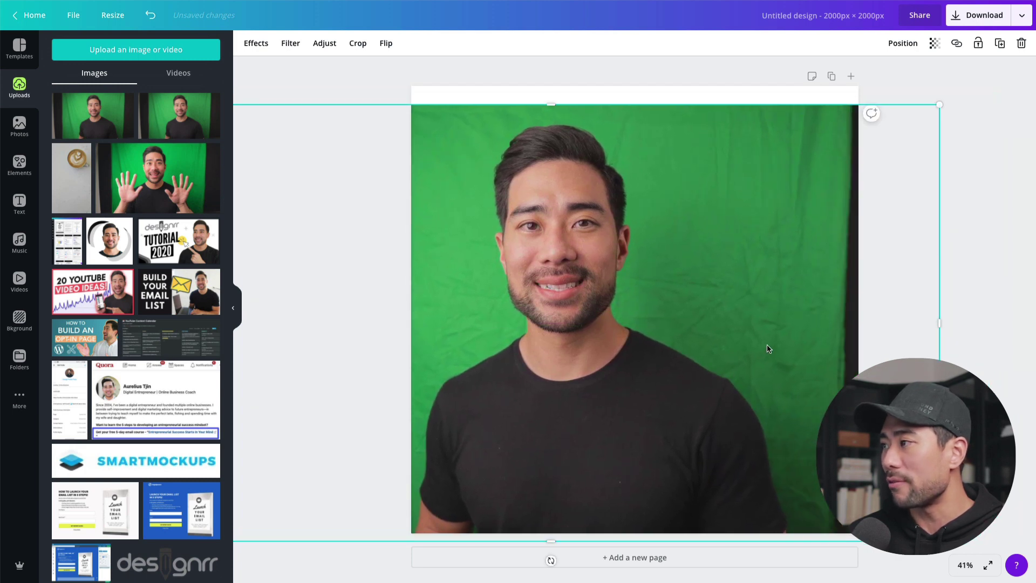
pyautogui.moveTo(954, 85); pyautogui.dragTo(966, 64)
pyautogui.moveTo(707, 291); pyautogui.dragTo(686, 287)
pyautogui.click(607, 62)
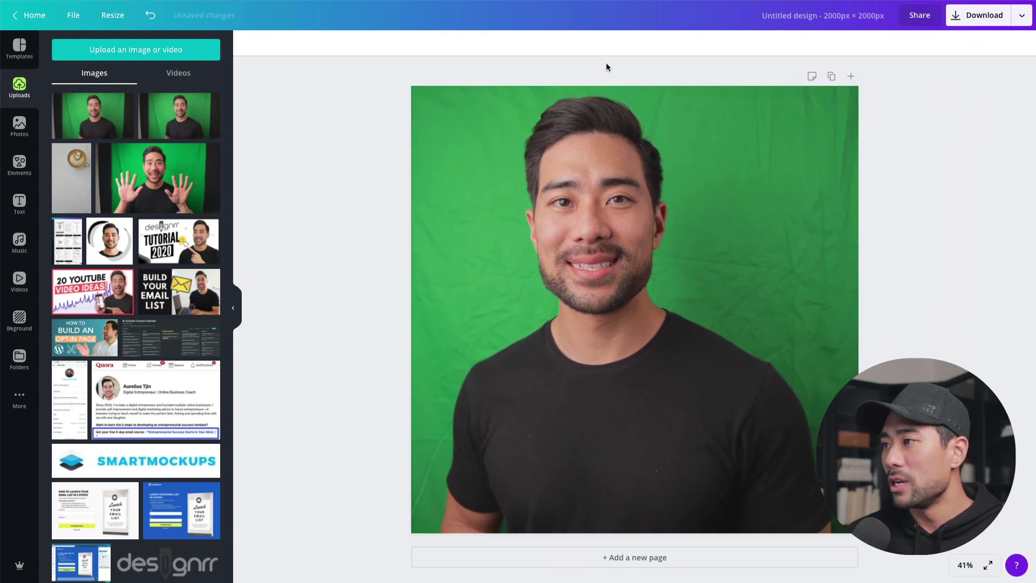
# Remove the green background from the photo with the Background Remover effect.
pyautogui.click(601, 177)
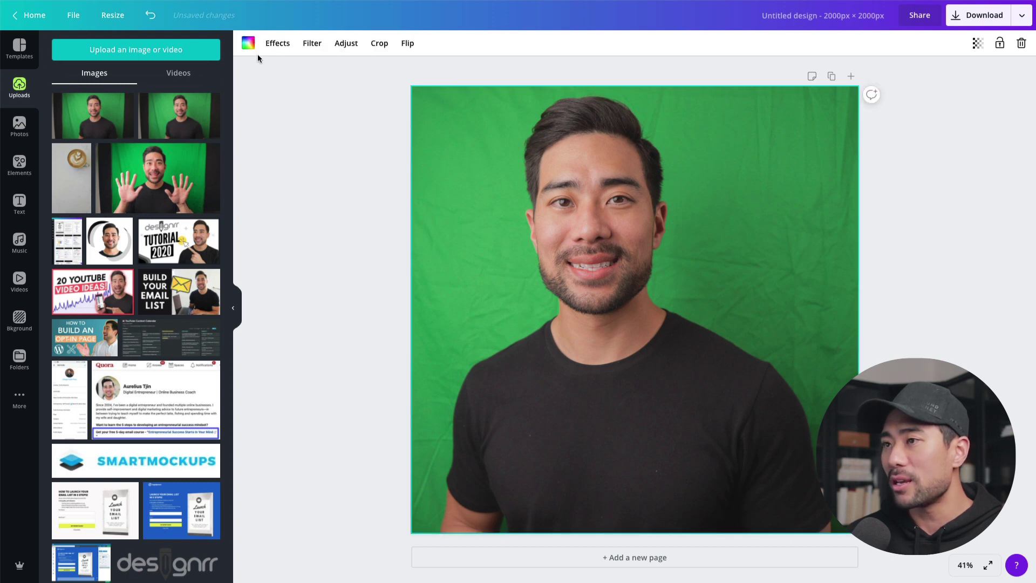
pyautogui.click(274, 45)
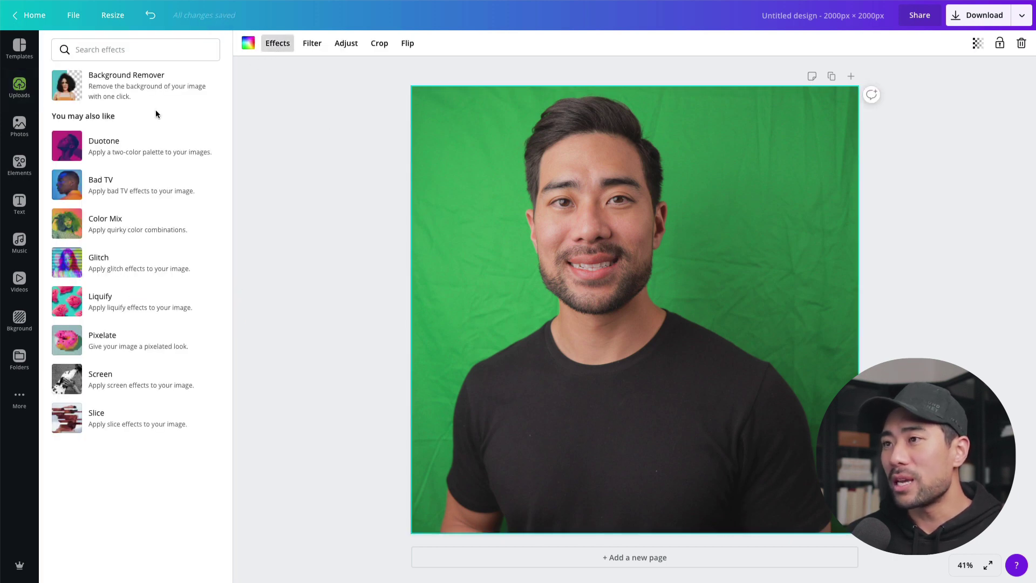
pyautogui.click(116, 96)
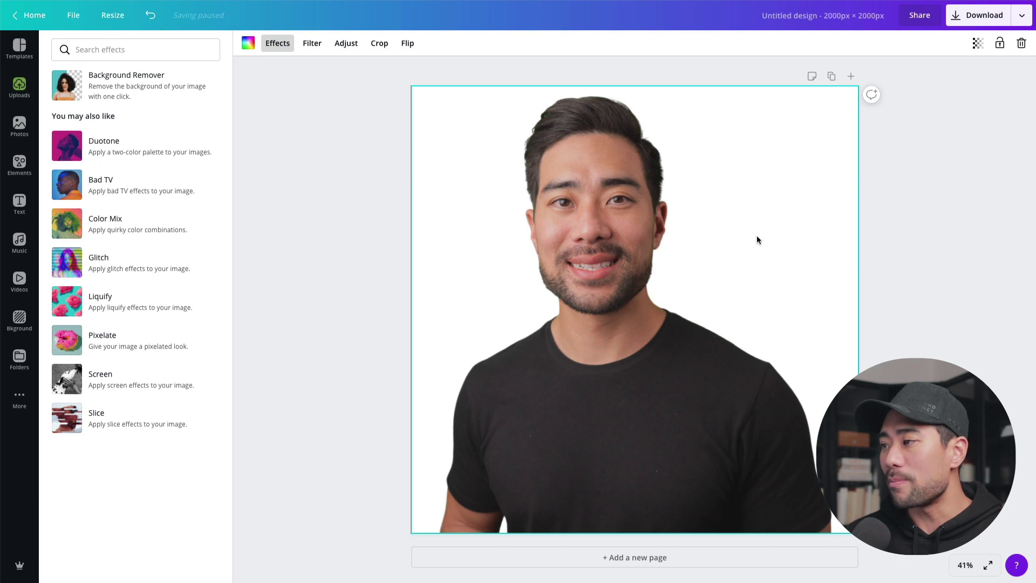
pyautogui.press('Escape')
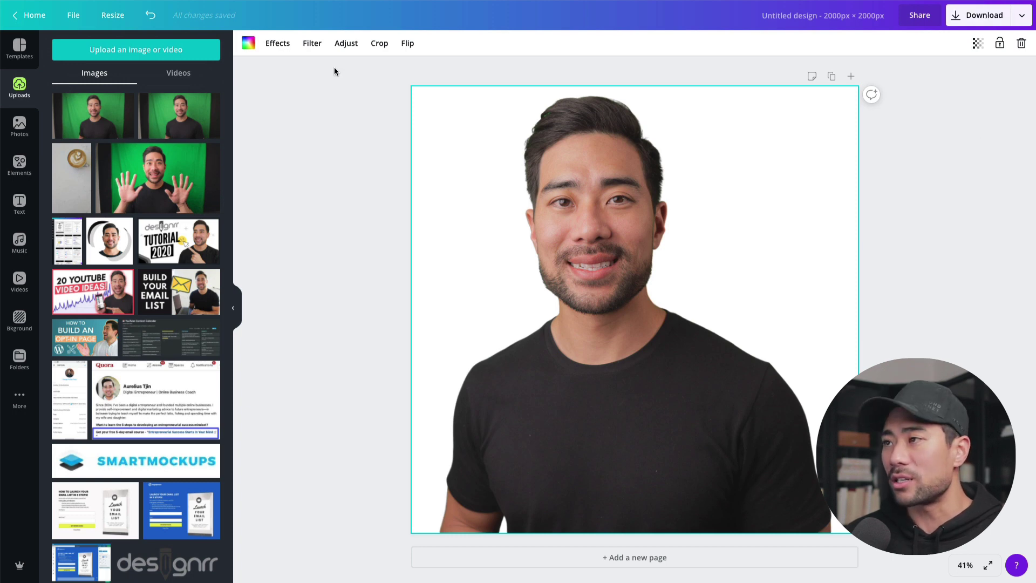
# Try out brightness and contrast adjustments on the cut-out photo and reset both values to 0.
pyautogui.click(344, 44)
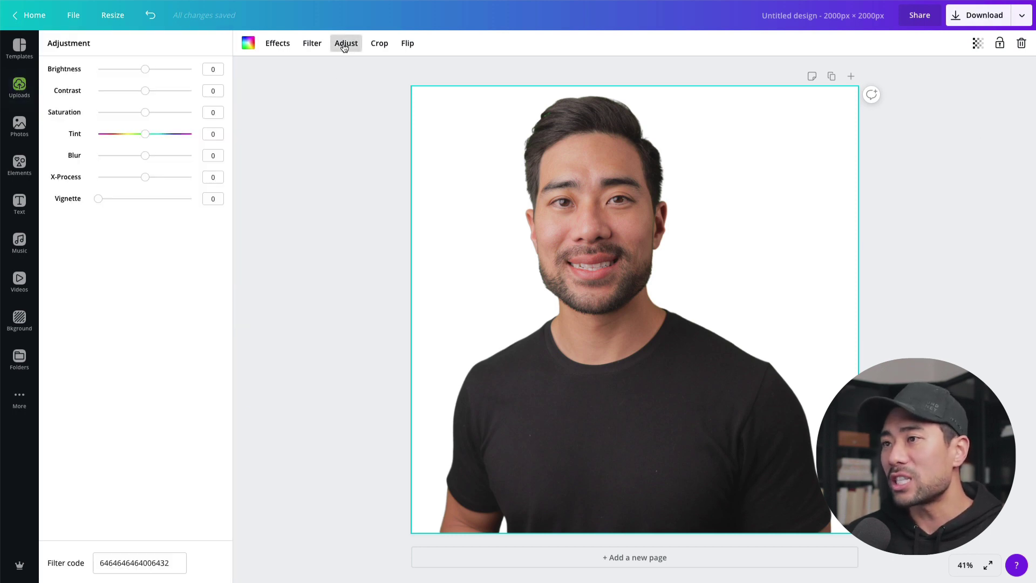
pyautogui.moveTo(144, 69); pyautogui.dragTo(157, 91)
pyautogui.doubleClick(213, 70)
pyautogui.write('00')
pyautogui.doubleClick(213, 90)
pyautogui.write('00')
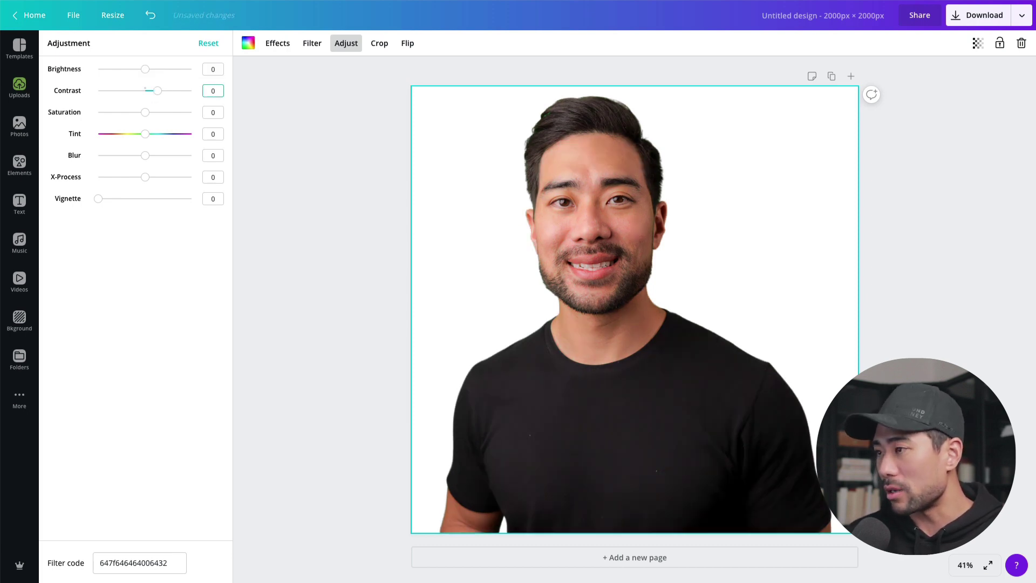
pyautogui.press('Return')
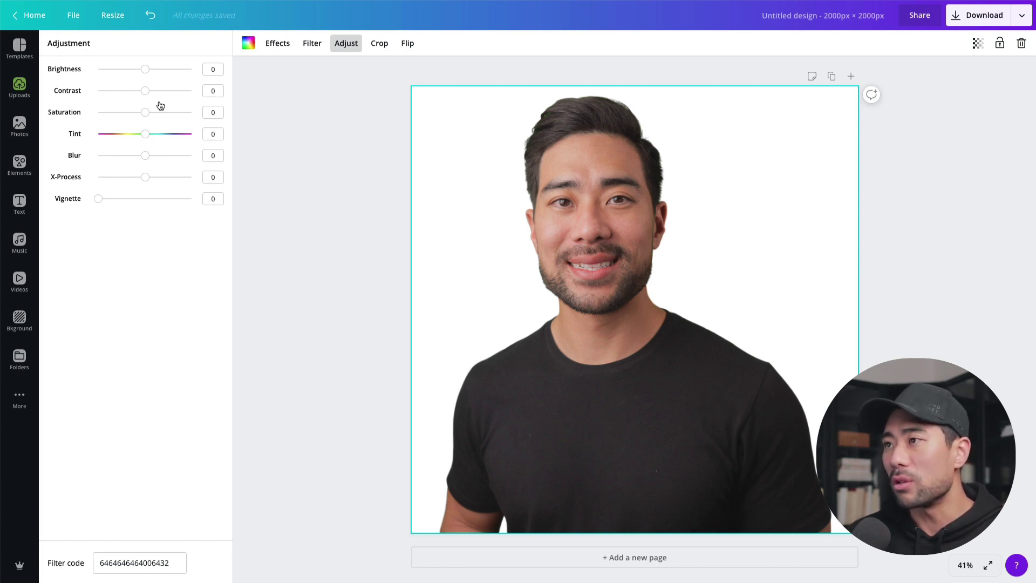
# Try flipping the cut-out photo horizontally and vertically, and restore its original orientation.
pyautogui.click(410, 46)
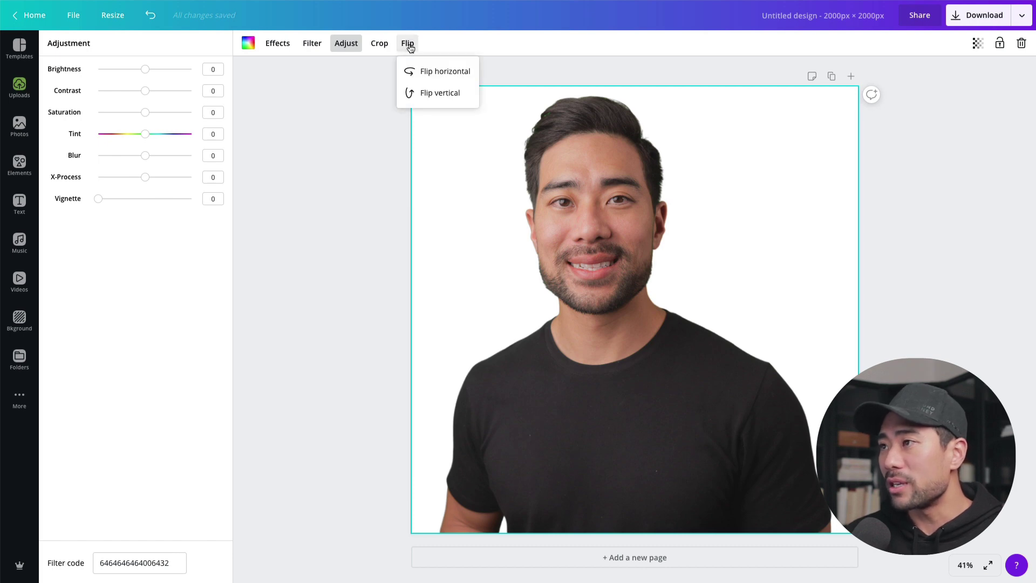
pyautogui.click(446, 71)
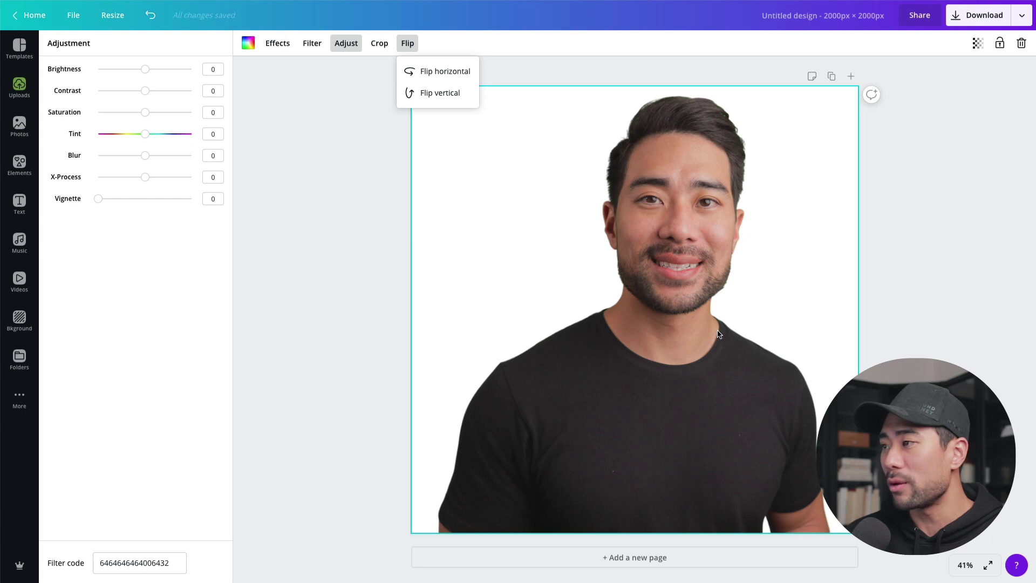
pyautogui.click(423, 93)
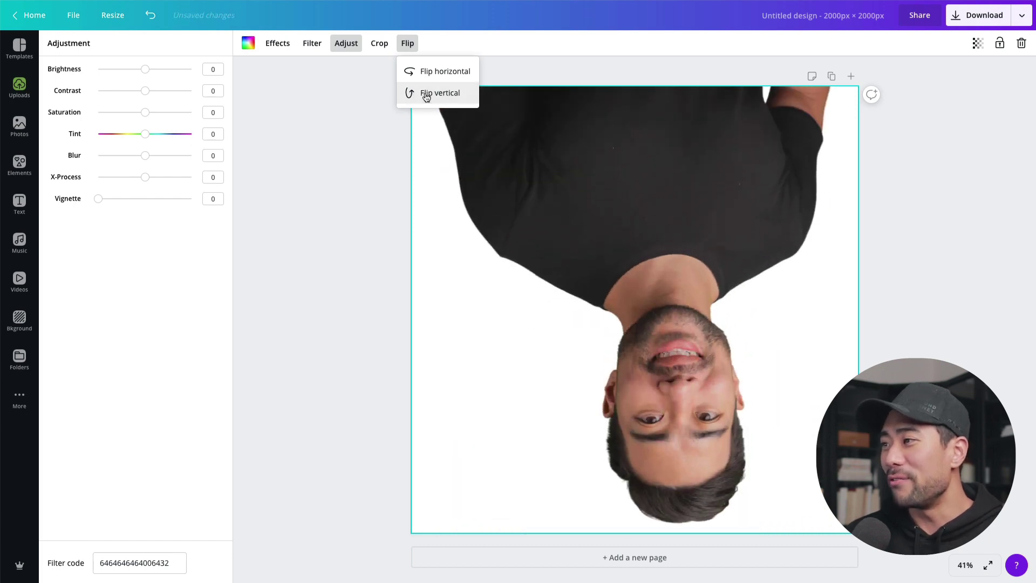
pyautogui.click(423, 92)
pyautogui.click(430, 70)
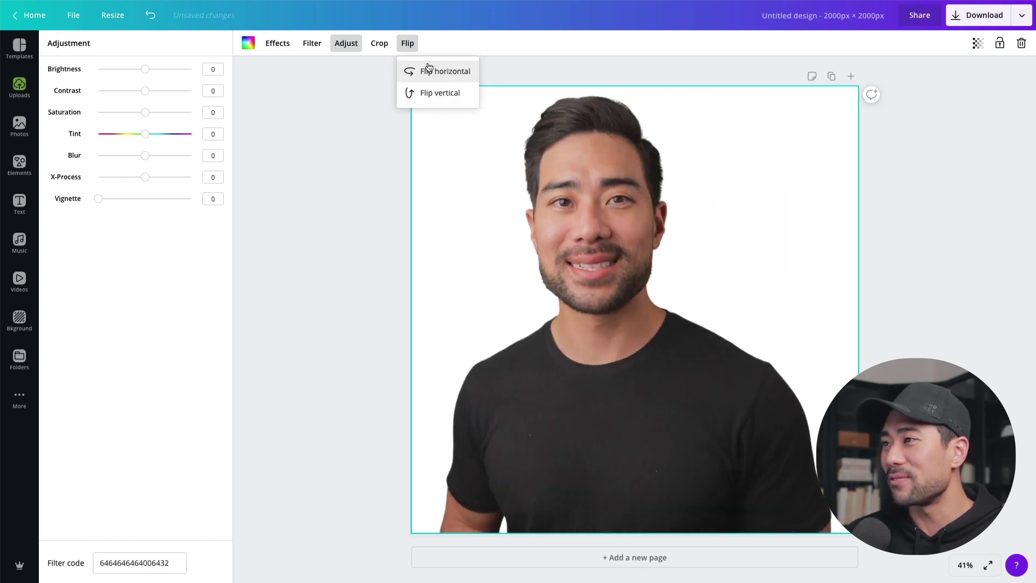
# Deselect the photo and open the download options for the design.
pyautogui.click(358, 187)
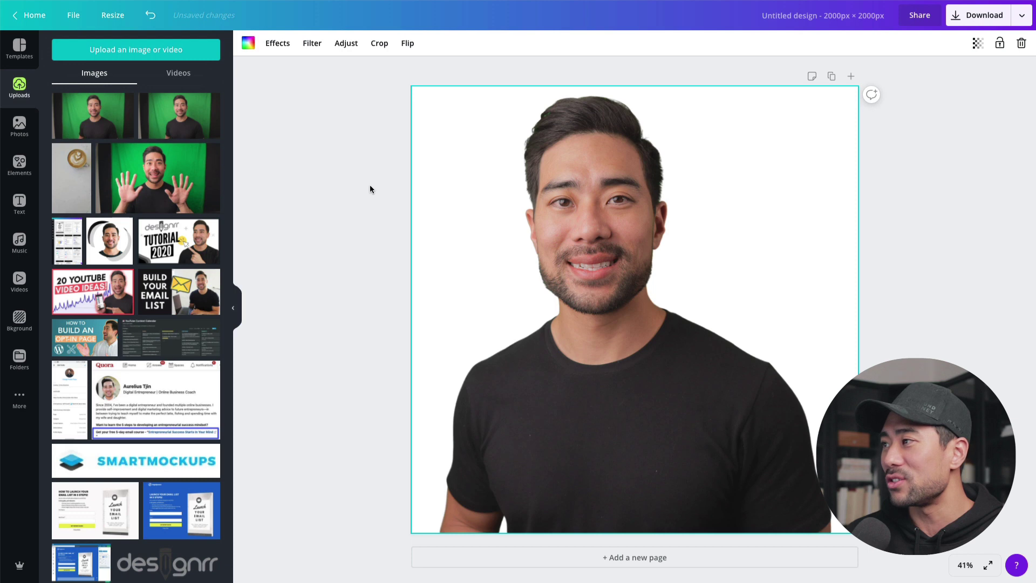
pyautogui.click(942, 154)
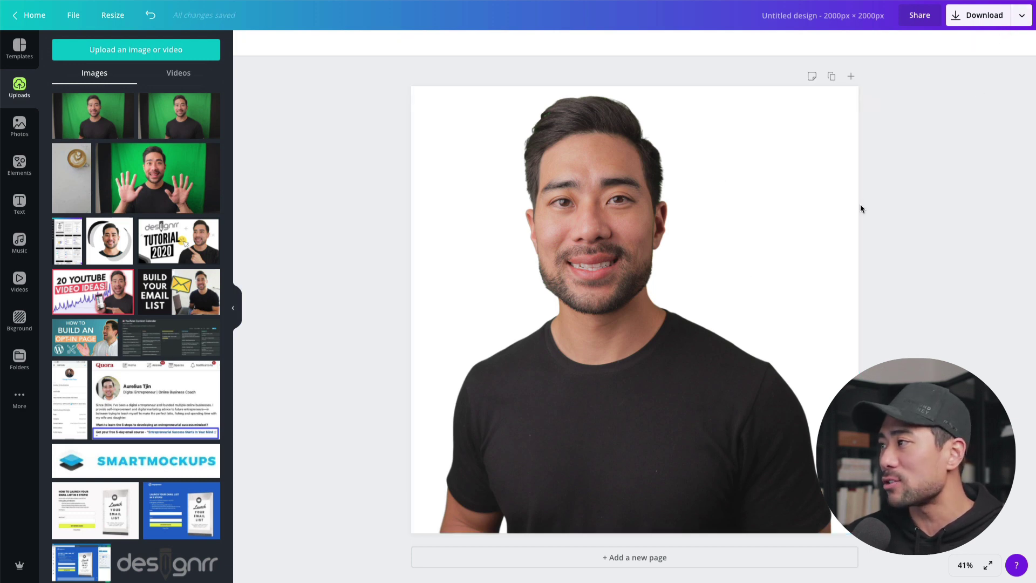
pyautogui.click(986, 15)
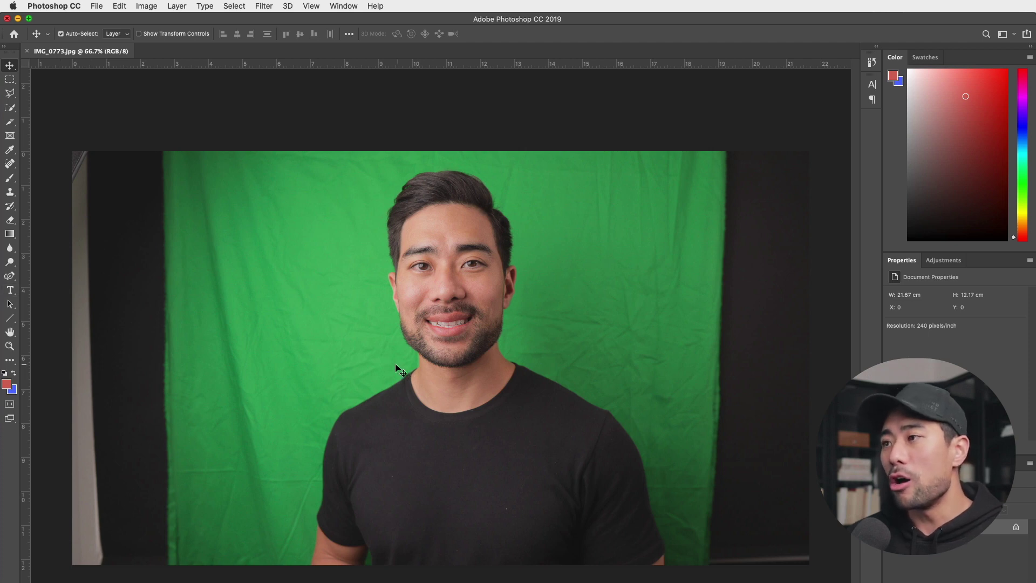
# In Photoshop, erase the green backdrop and the dark areas on both sides of the man in IMG_0773.jpg with the Magic Eraser.
pyautogui.click(11, 221)
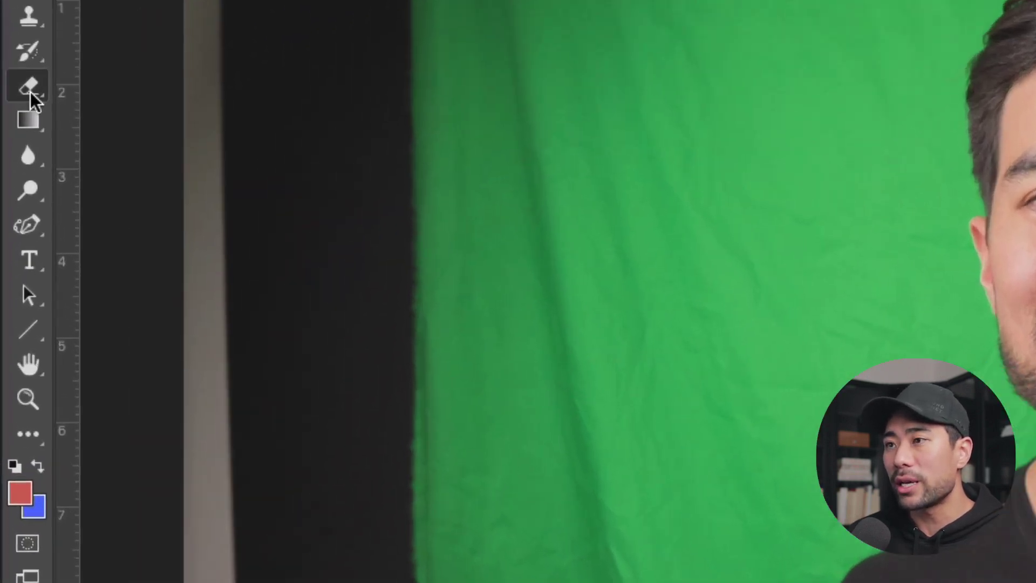
pyautogui.rightClick(30, 92)
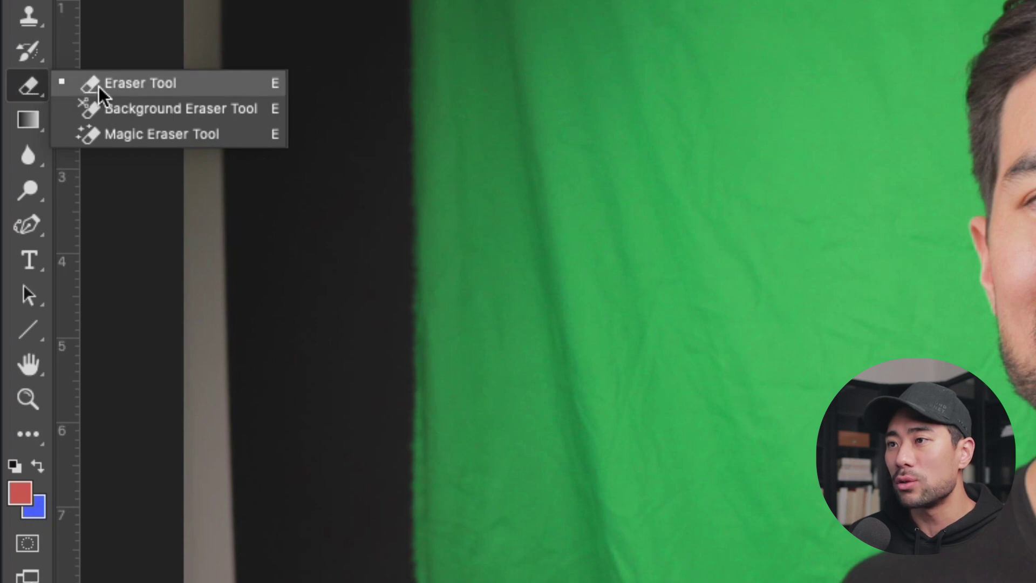
pyautogui.click(152, 112)
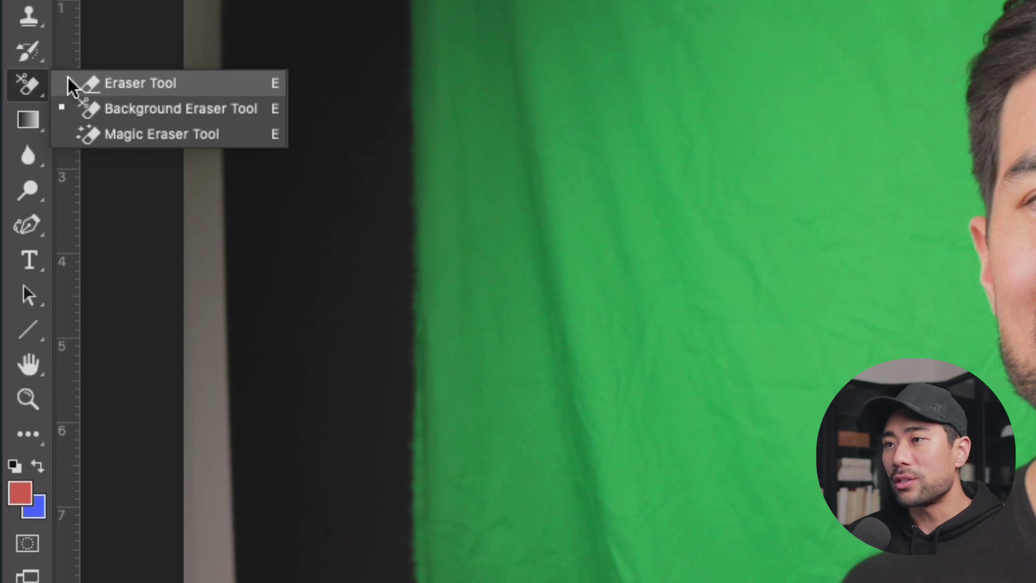
pyautogui.click(97, 135)
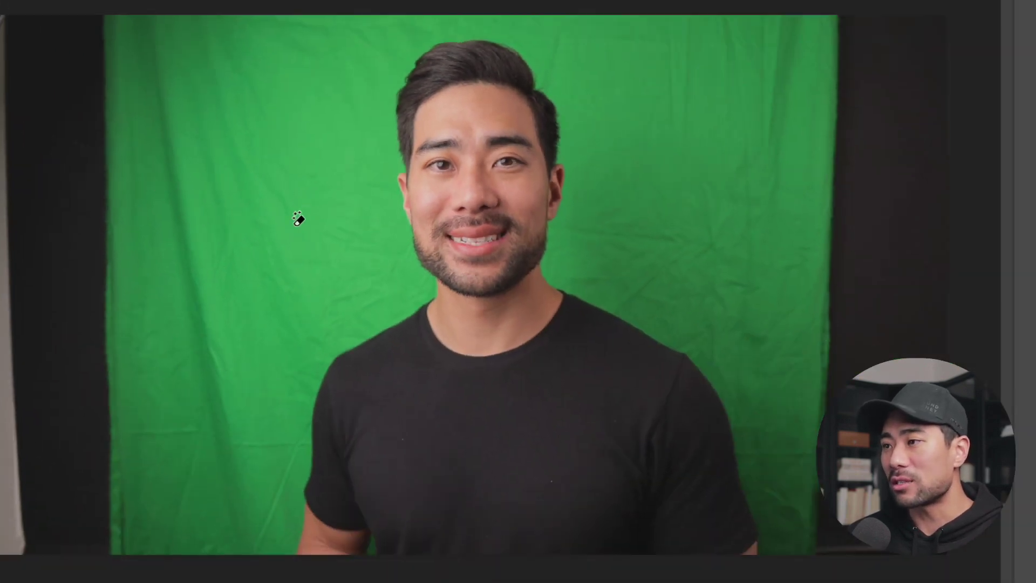
pyautogui.click(298, 218)
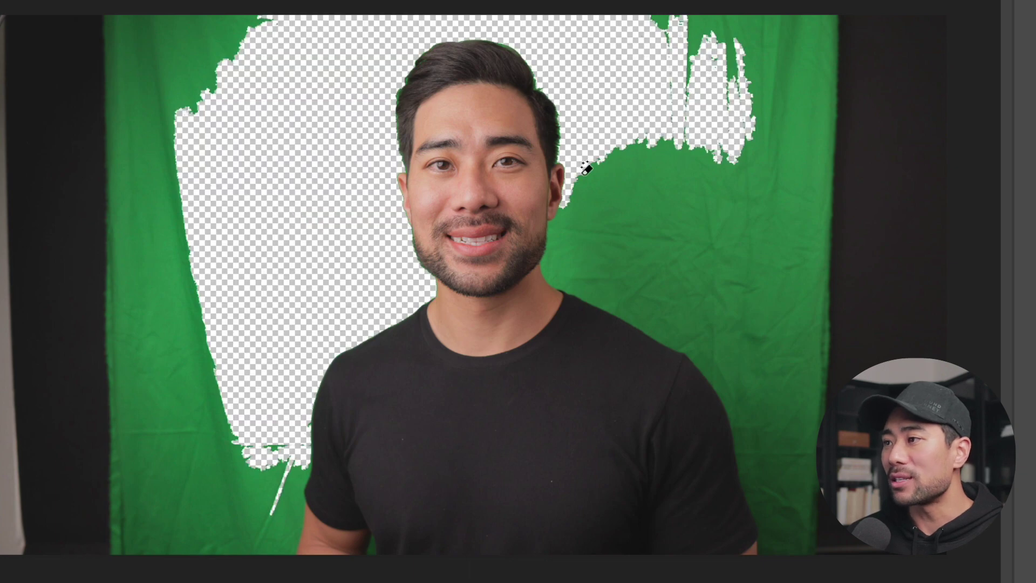
pyautogui.click(732, 208)
pyautogui.click(791, 410)
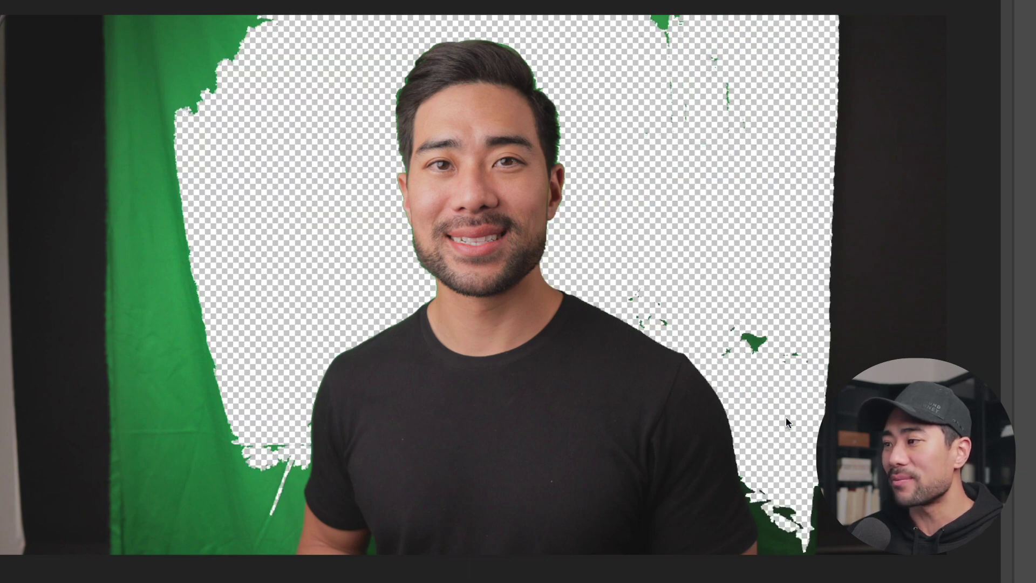
pyautogui.click(282, 507)
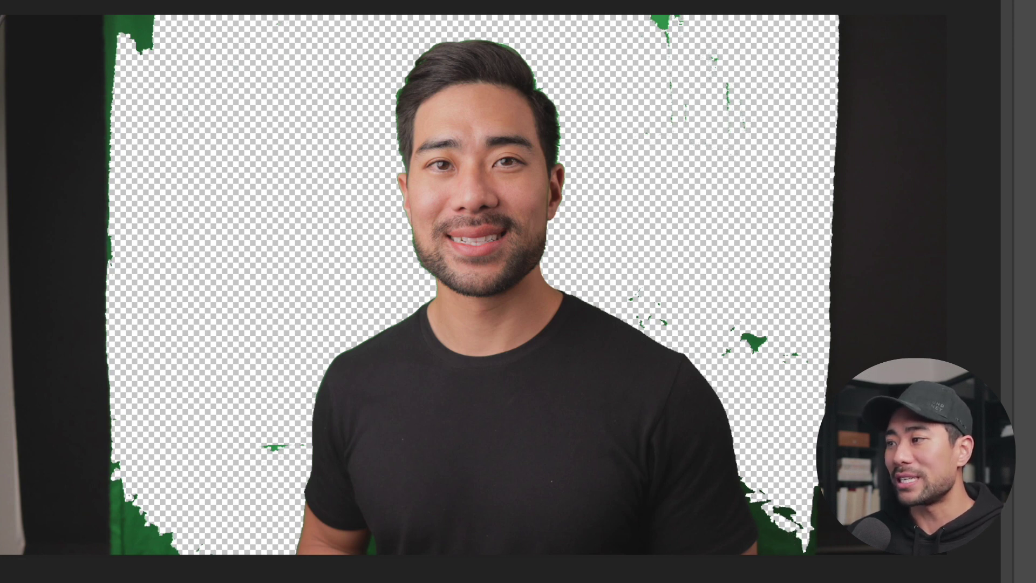
pyautogui.click(885, 303)
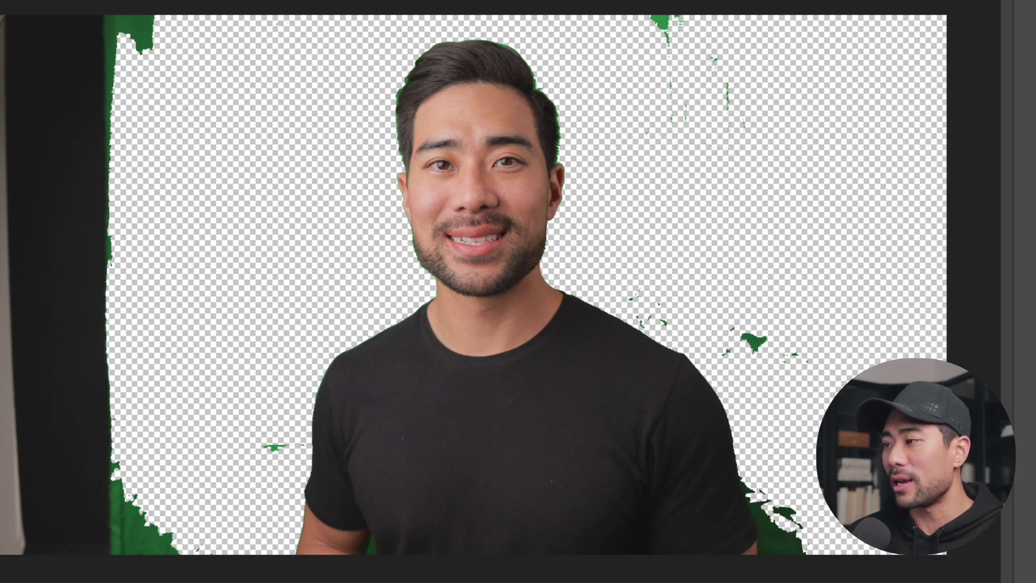
pyautogui.click(84, 329)
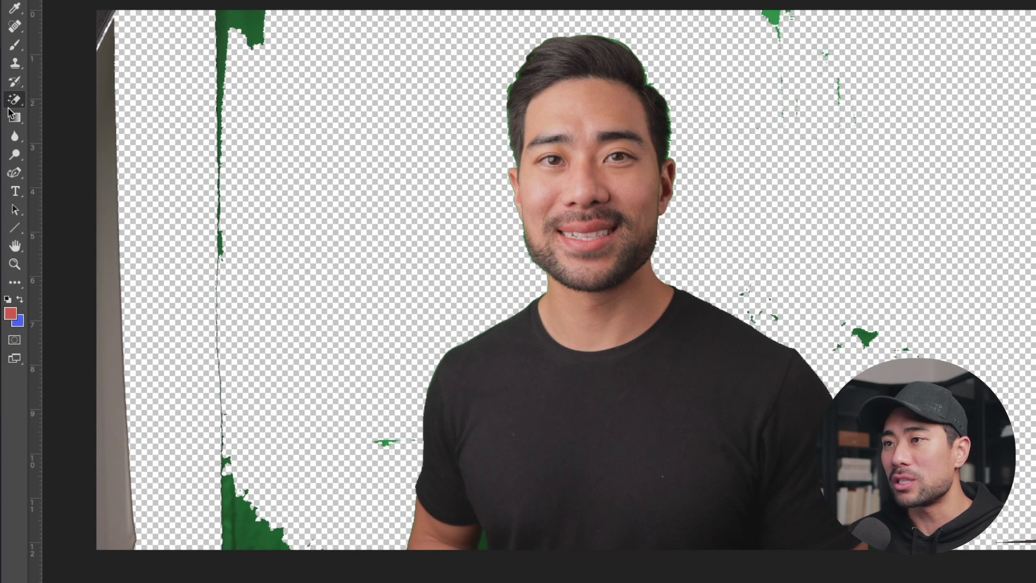
# Switch to the regular Eraser and set its brush to 178 px size and 100% hardness.
pyautogui.rightClick(13, 107)
pyautogui.click(70, 97)
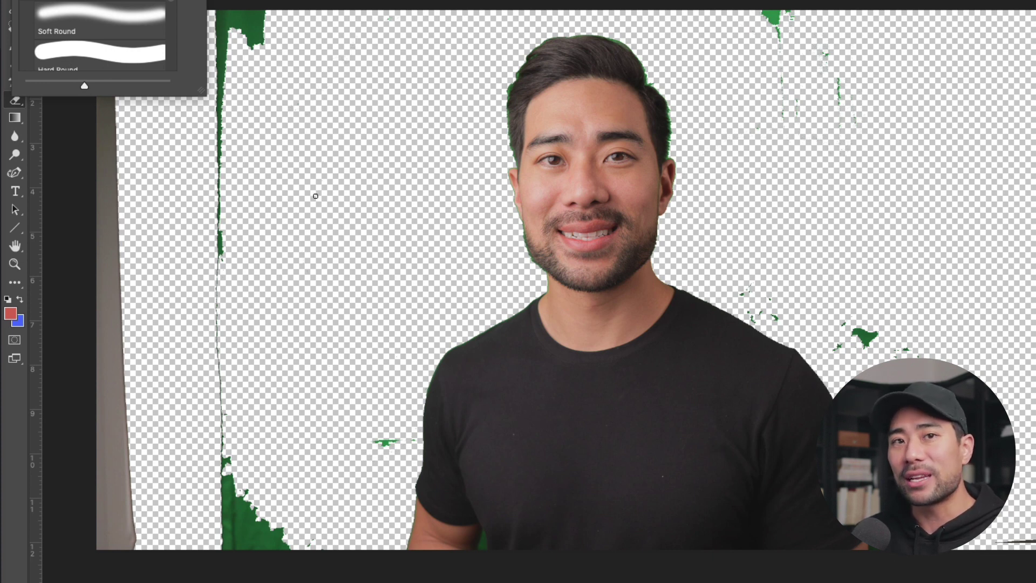
pyautogui.click(196, 117)
pyautogui.rightClick(16, 203)
pyautogui.click(43, 198)
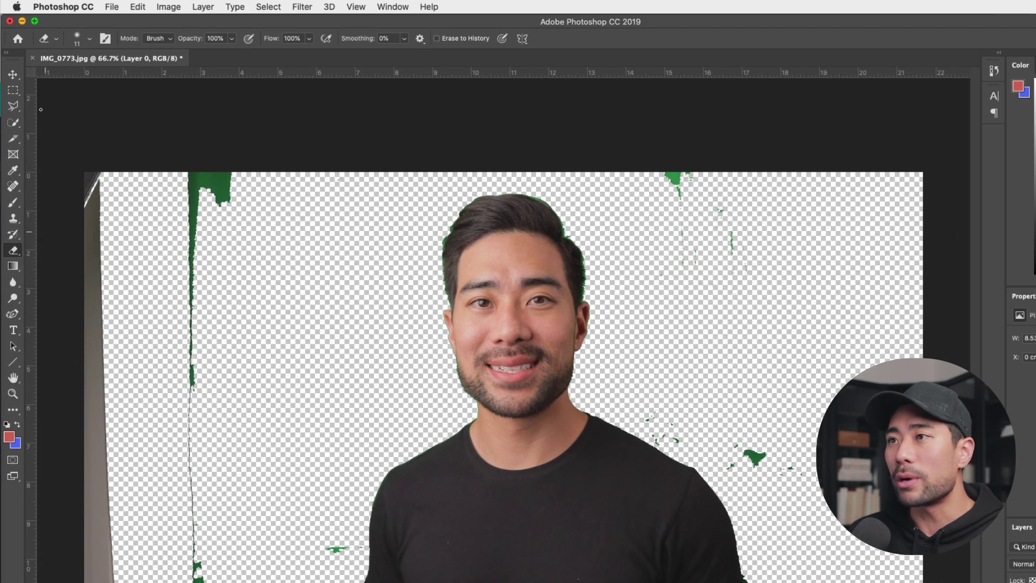
pyautogui.click(89, 39)
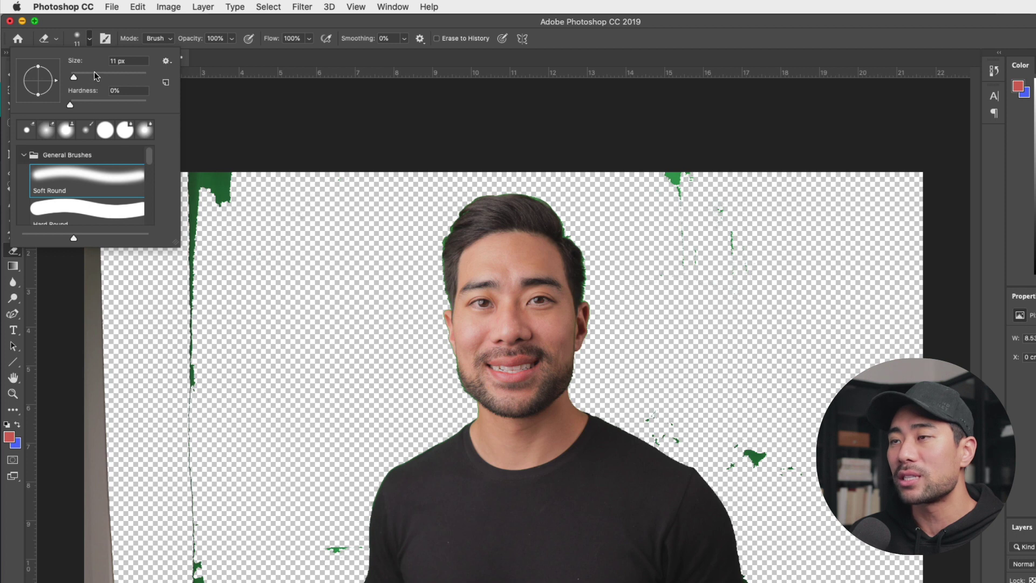
pyautogui.moveTo(74, 77); pyautogui.dragTo(124, 79)
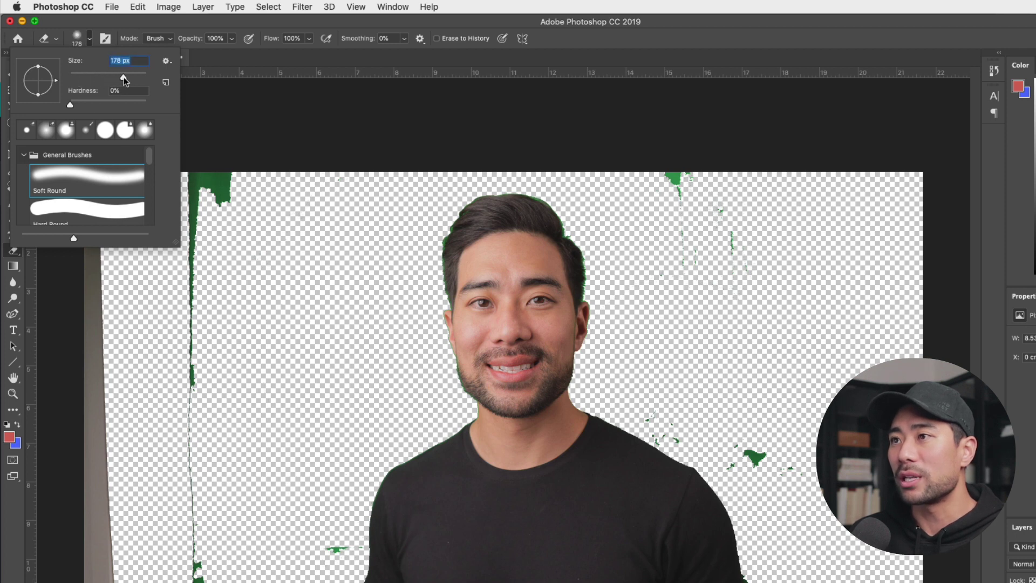
pyautogui.press('Return')
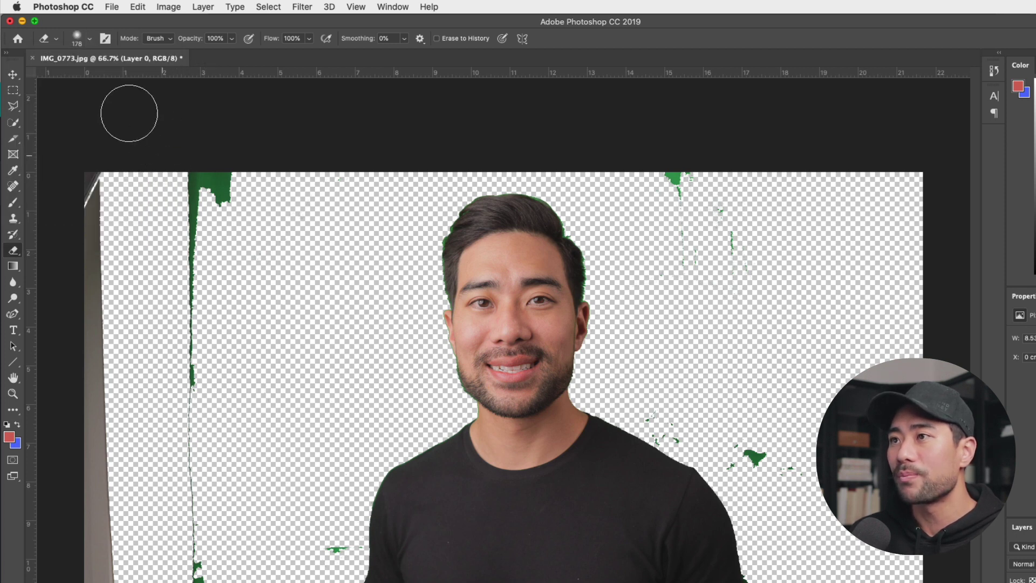
pyautogui.click(89, 38)
pyautogui.moveTo(72, 105); pyautogui.dragTo(169, 107)
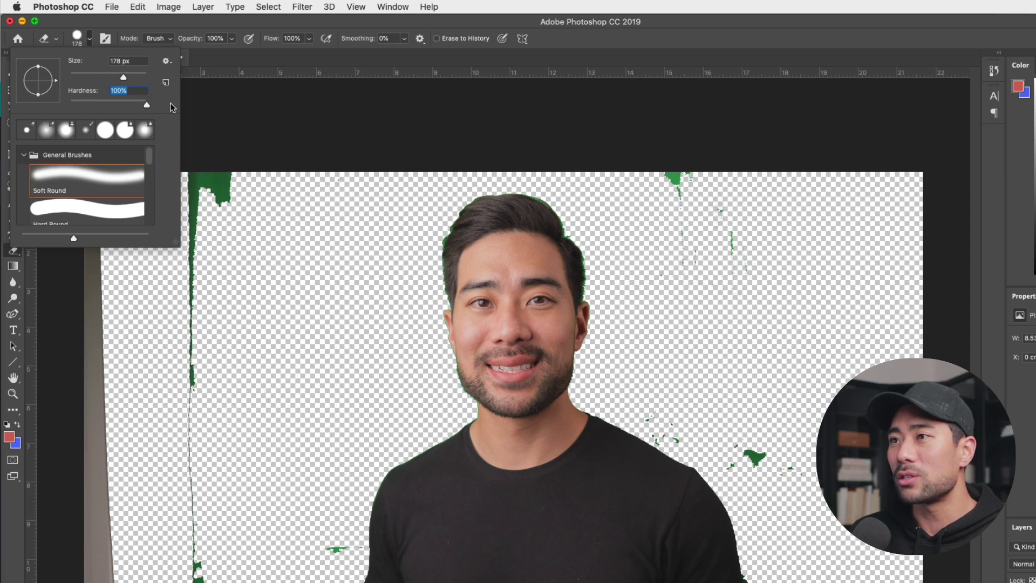
pyautogui.click(213, 65)
# Erase the leftover green patches, specks and grey strip around the man with the Eraser brush.
pyautogui.moveTo(205, 179)
pyautogui.mouseDown()
pyautogui.moveTo(181, 360)
pyautogui.moveTo(234, 563)
pyautogui.moveTo(195, 582)
pyautogui.moveTo(165, 515)
pyautogui.moveTo(73, 471)
pyautogui.moveTo(66, 216)
pyautogui.moveTo(84, 183)
pyautogui.mouseUp()
pyautogui.moveTo(300, 551); pyautogui.dragTo(332, 549)
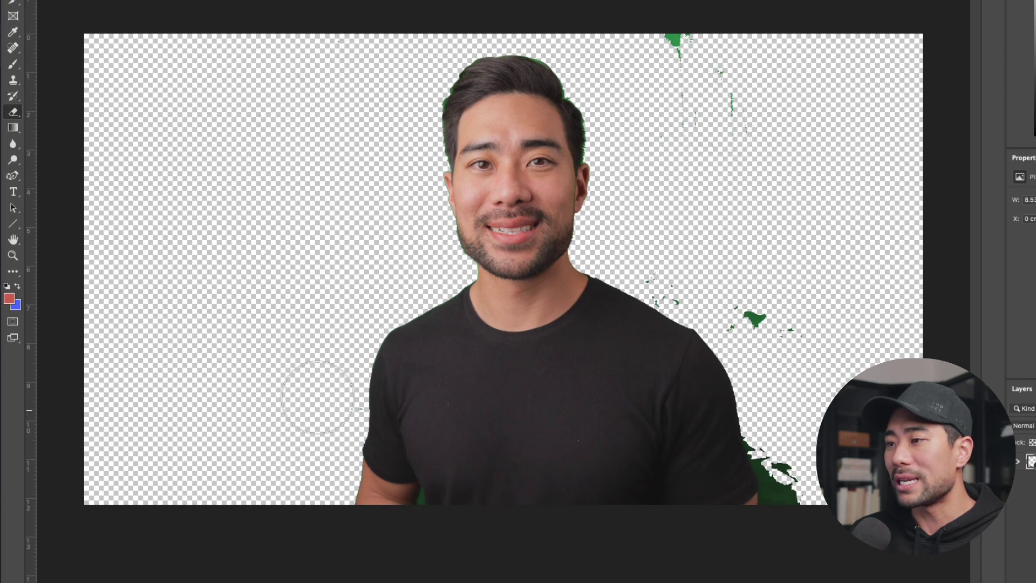
pyautogui.moveTo(669, 27); pyautogui.dragTo(727, 123)
pyautogui.moveTo(753, 311); pyautogui.dragTo(782, 326)
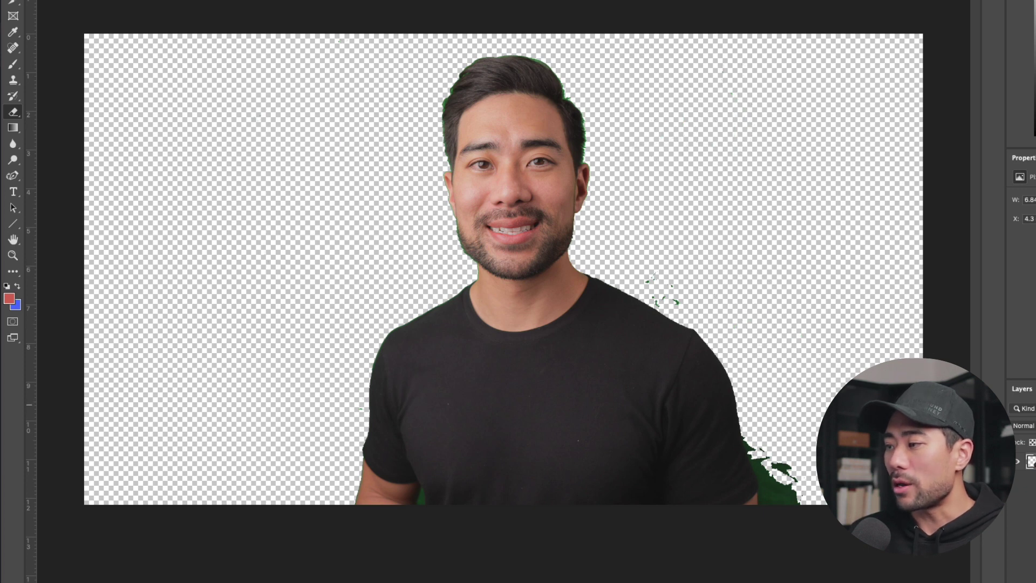
pyautogui.moveTo(842, 477)
pyautogui.mouseDown()
pyautogui.moveTo(802, 475)
pyautogui.moveTo(737, 308)
pyautogui.moveTo(677, 277)
pyautogui.mouseUp()
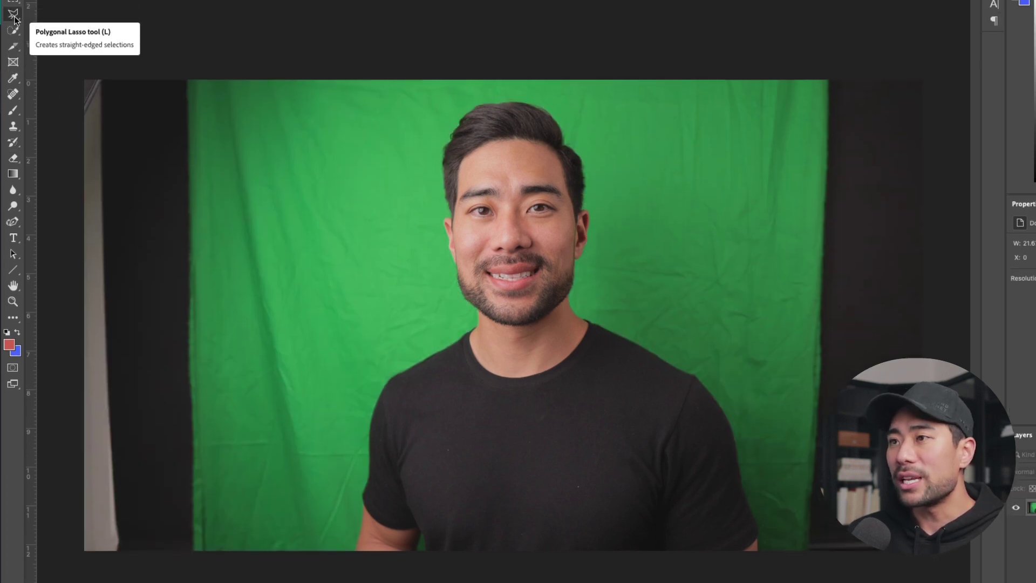
# Start a Magnetic Lasso selection of the man where the outer edge of his arm meets the photo's lower-left edge.
pyautogui.click(12, 21)
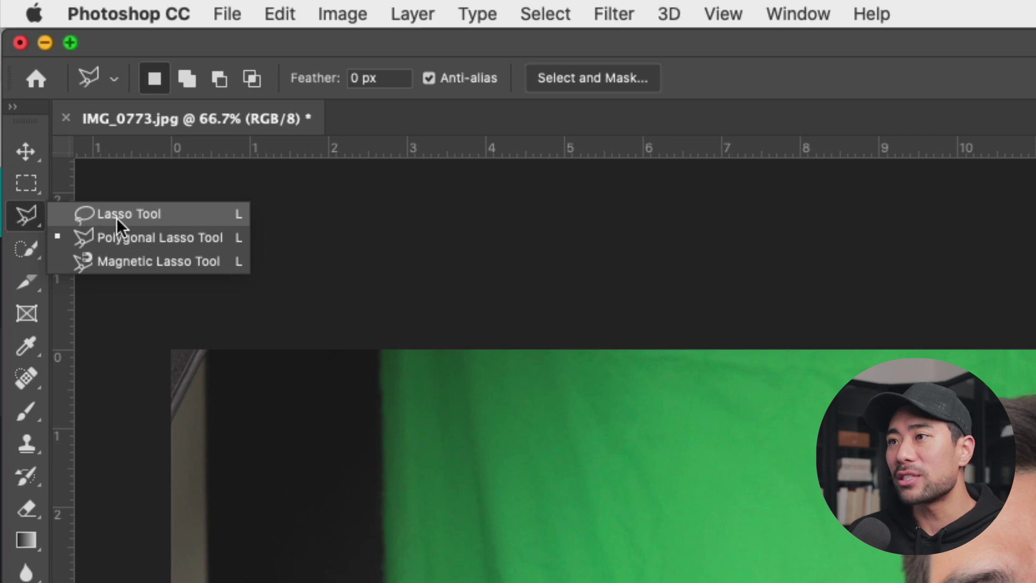
pyautogui.click(154, 267)
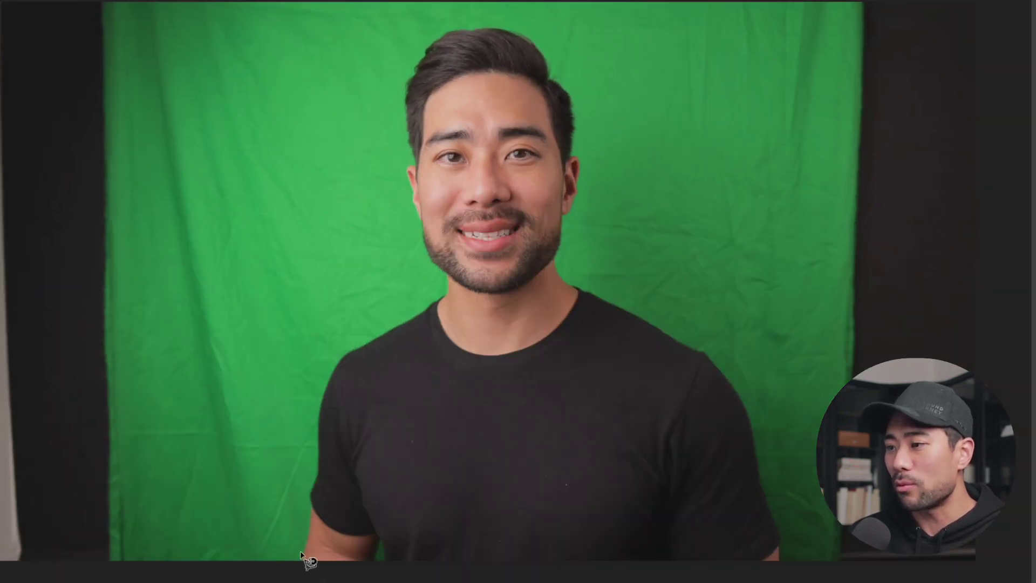
pyautogui.scroll(6, 300, 551)
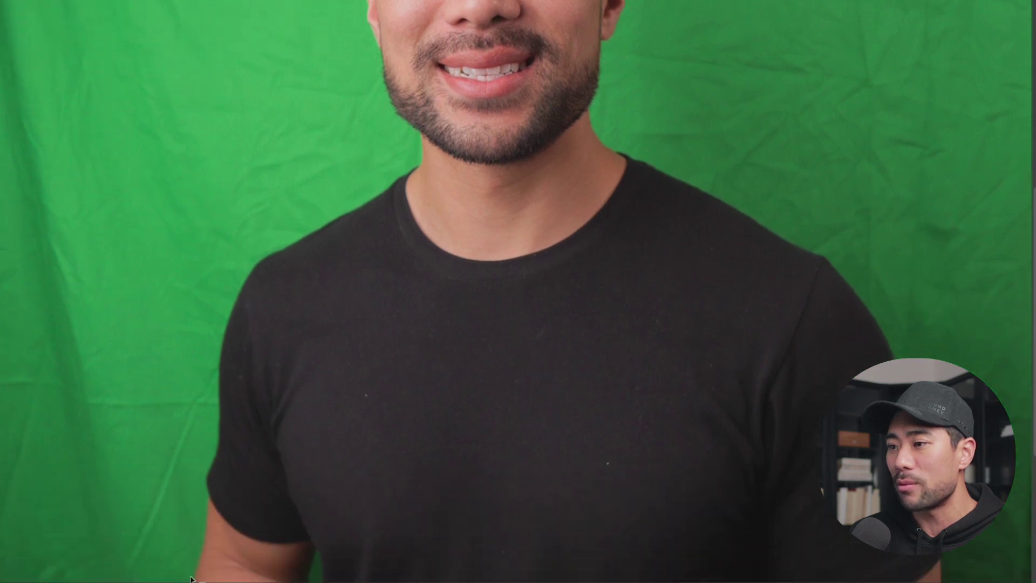
pyautogui.scroll(-3, 199, 539)
pyautogui.click(193, 522)
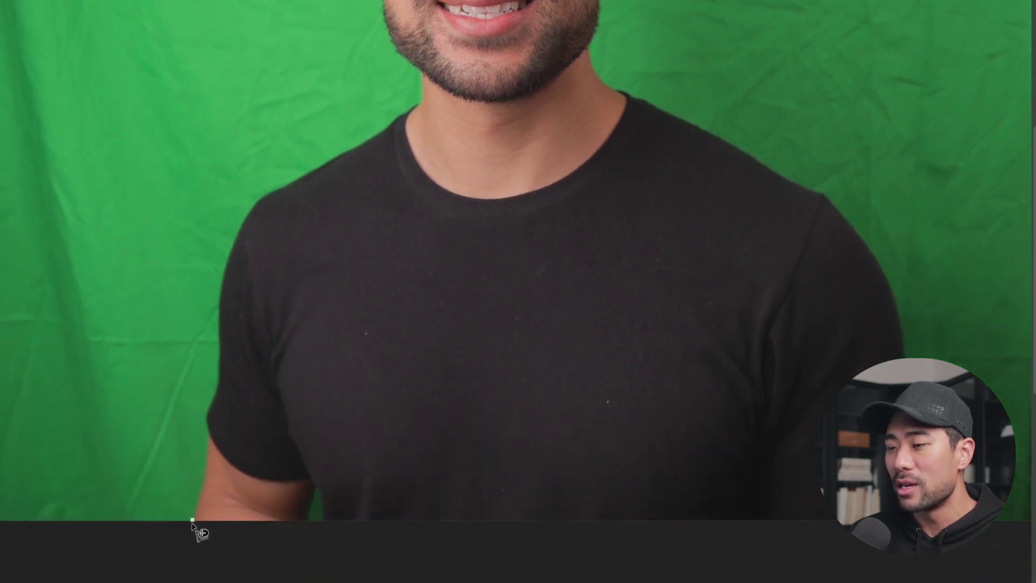